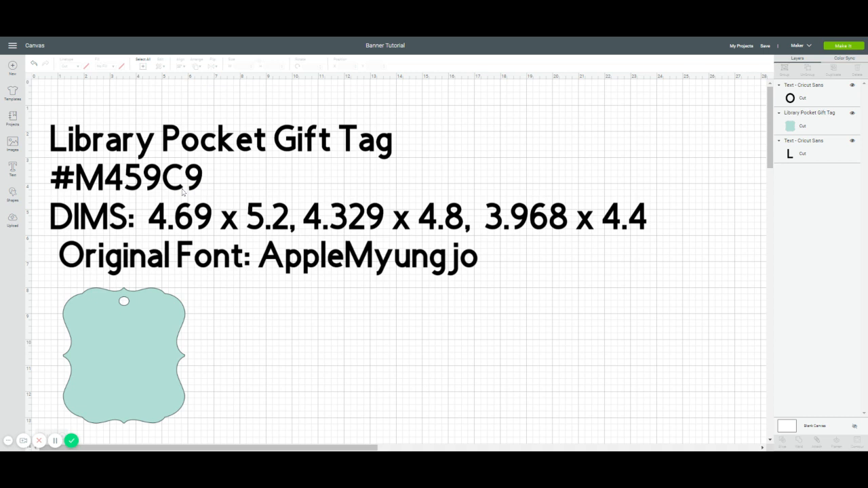
Step: Find the library pocket gift tag image #M459C9, insert it, and place it in the open area beside the existing tag
{"action": "left_click", "coordinate": [13, 144]}
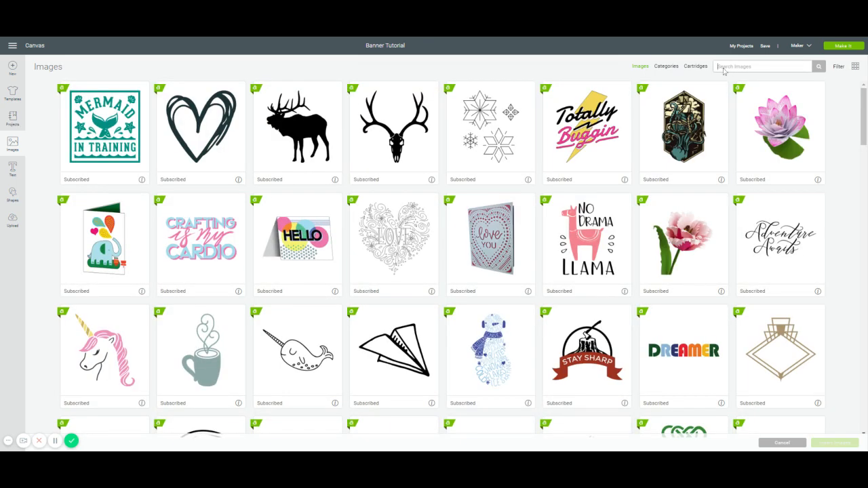
{"action": "type", "text": "#M459C9"}
{"action": "key", "text": "Return"}
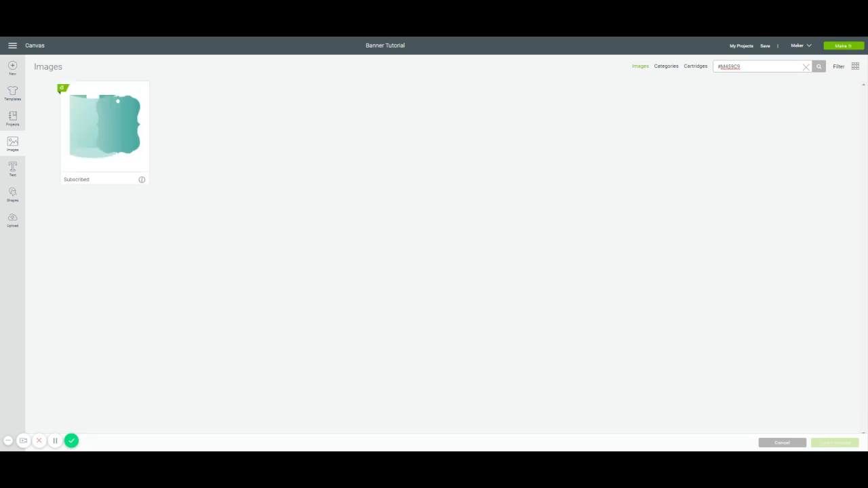
{"action": "left_click", "coordinate": [126, 122]}
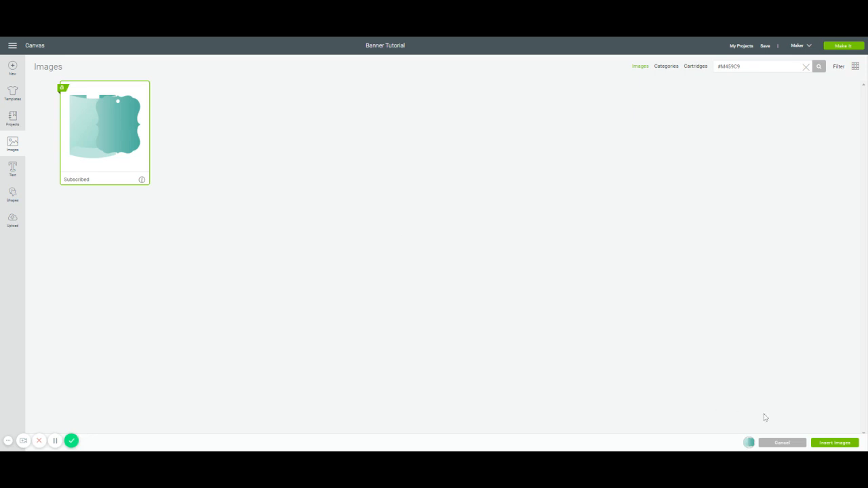
{"action": "left_click", "coordinate": [834, 443]}
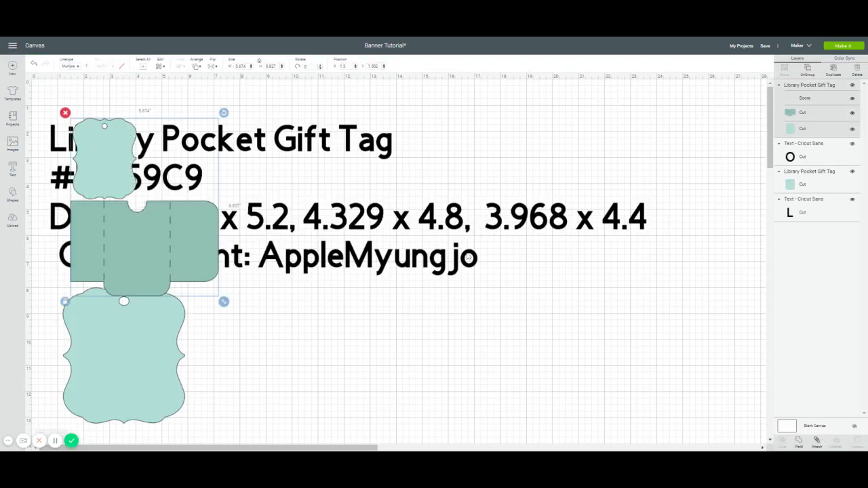
{"action": "left_click_drag", "start_coordinate": [151, 236], "coordinate": [527, 361]}
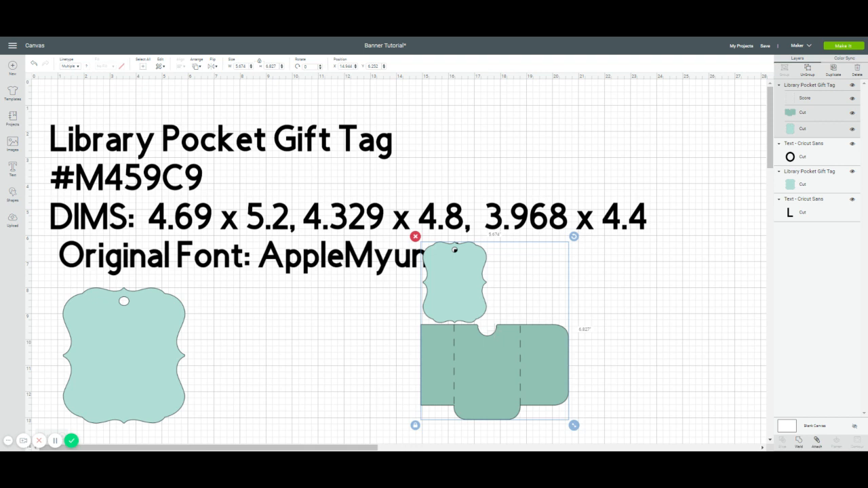
{"action": "left_click_drag", "start_coordinate": [447, 296], "coordinate": [544, 216]}
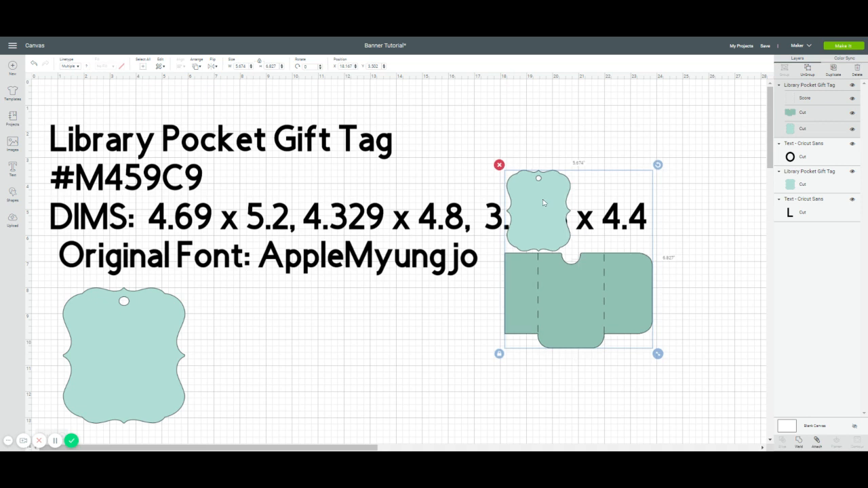
Step: Ungroup the inserted gift tag image and delete its folding pocket piece with the score lines
{"action": "left_click", "coordinate": [808, 70]}
{"action": "left_click", "coordinate": [555, 288]}
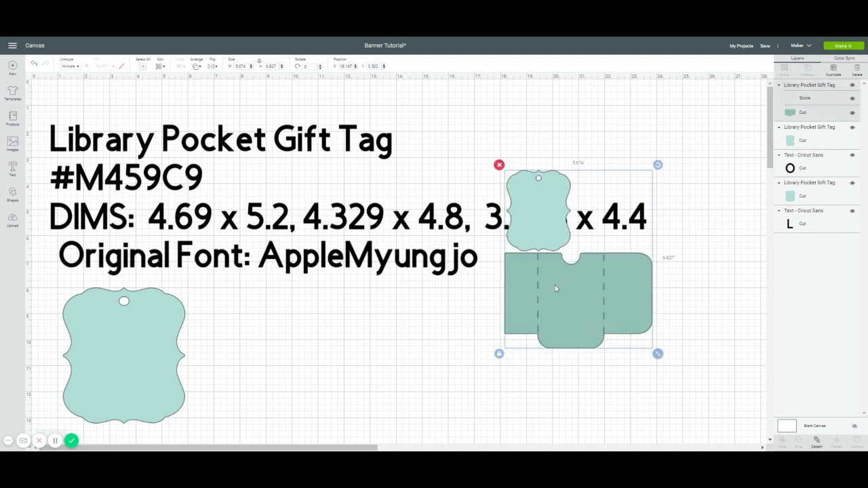
{"action": "left_click_drag", "start_coordinate": [537, 359], "coordinate": [536, 372]}
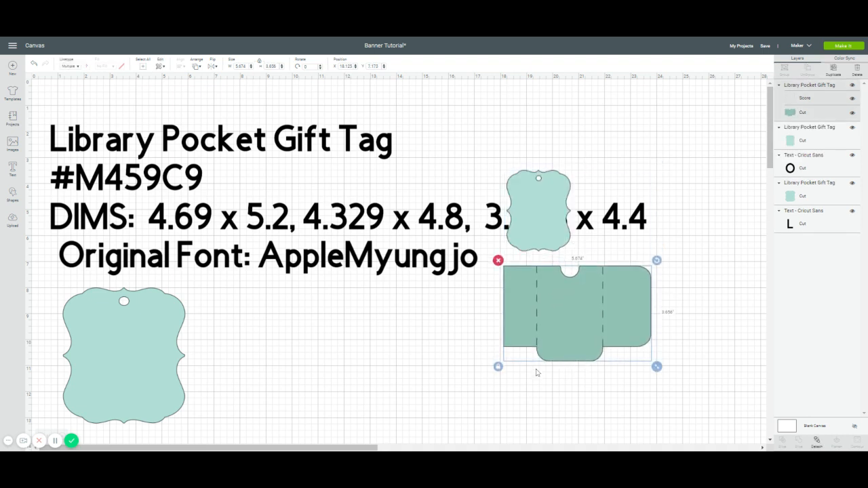
{"action": "key", "text": "Delete"}
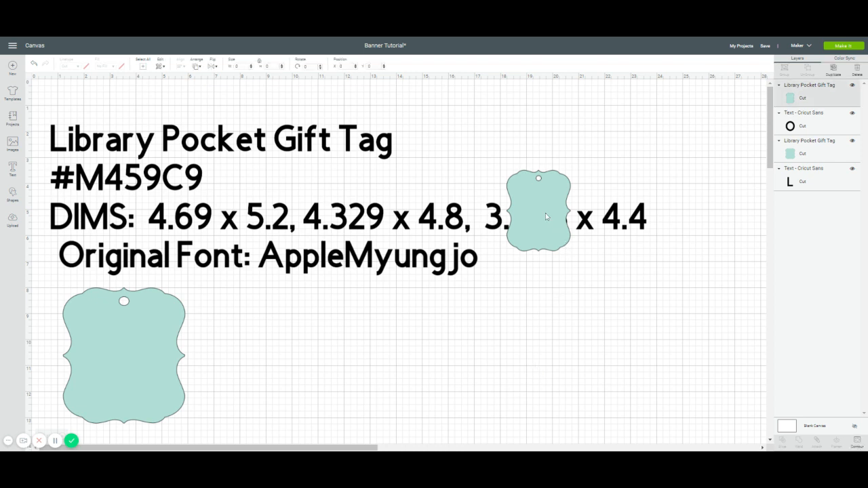
Step: Move the remaining small tag next to the original one and set its height to 5.2 inches with proportions locked
{"action": "left_click", "coordinate": [546, 216]}
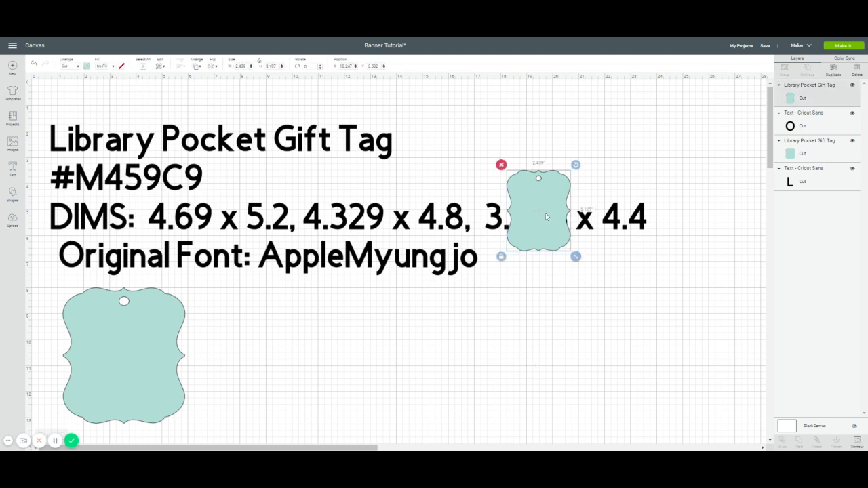
{"action": "left_click_drag", "start_coordinate": [544, 214], "coordinate": [313, 363]}
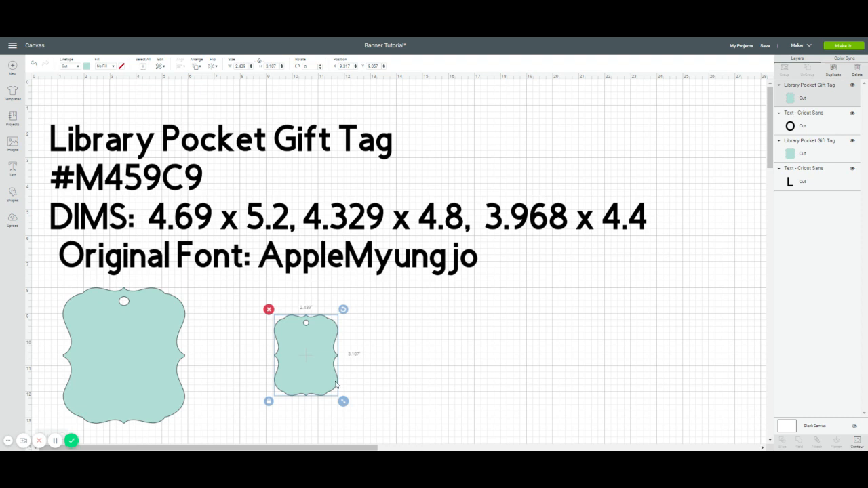
{"action": "left_click_drag", "start_coordinate": [343, 401], "coordinate": [388, 431]}
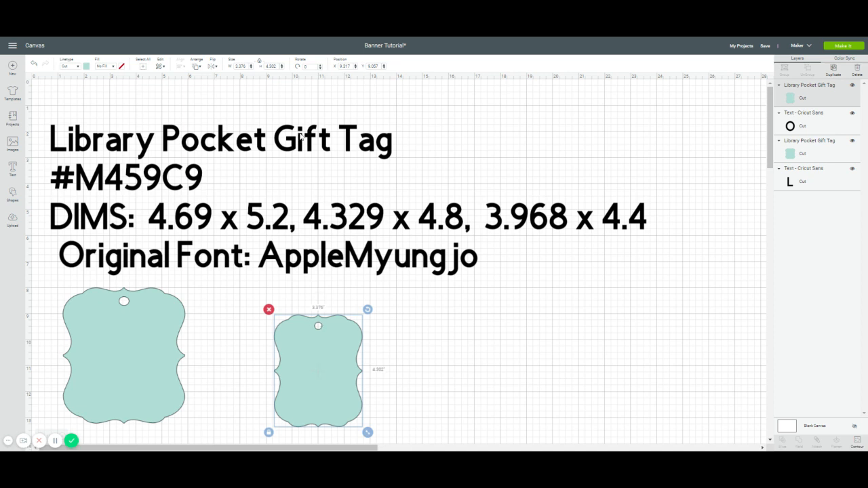
{"action": "left_click", "coordinate": [272, 66]}
{"action": "double_click", "coordinate": [271, 66]}
{"action": "type", "text": "5.2"}
{"action": "key", "text": "Tab"}
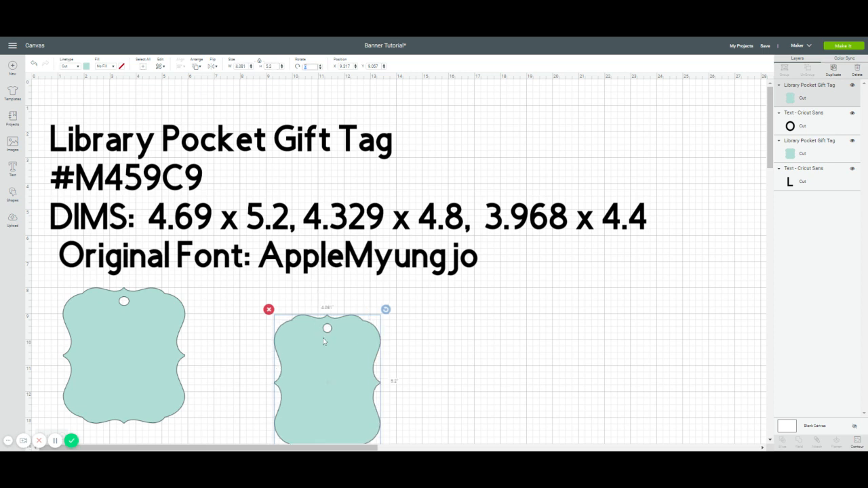
Step: Move the new tag away from the original, unlock its proportions, and set its width to 4.69 inches
{"action": "left_click_drag", "start_coordinate": [322, 338], "coordinate": [514, 335]}
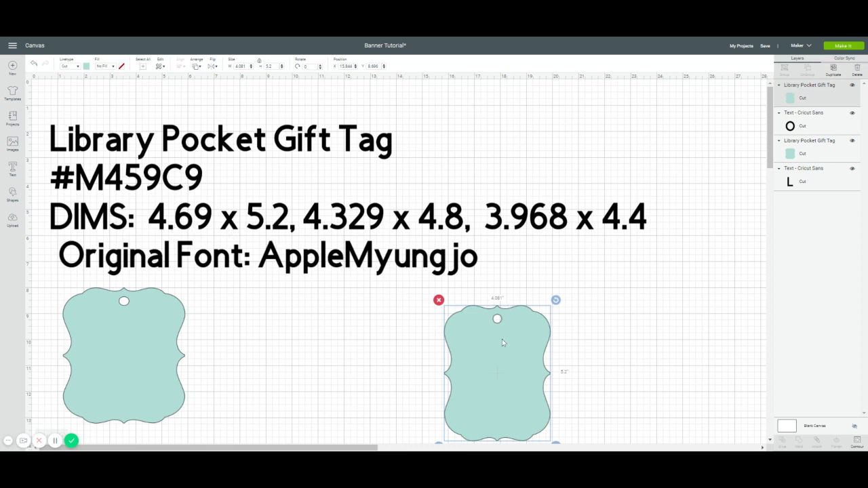
{"action": "left_click_drag", "start_coordinate": [506, 337], "coordinate": [552, 269]}
{"action": "right_click", "coordinate": [548, 272]}
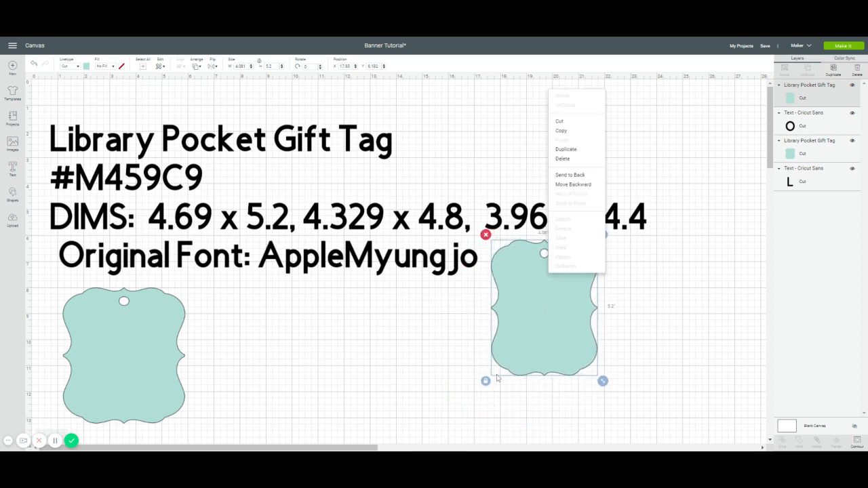
{"action": "right_click", "coordinate": [488, 384]}
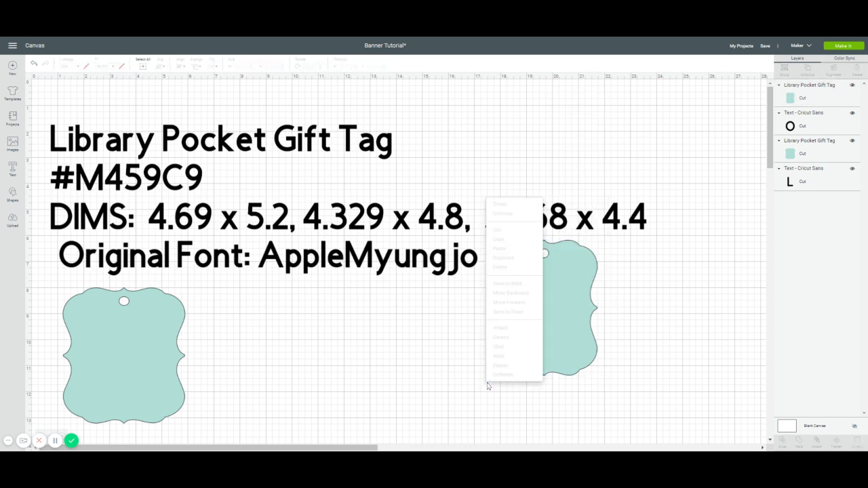
{"action": "left_click", "coordinate": [456, 380]}
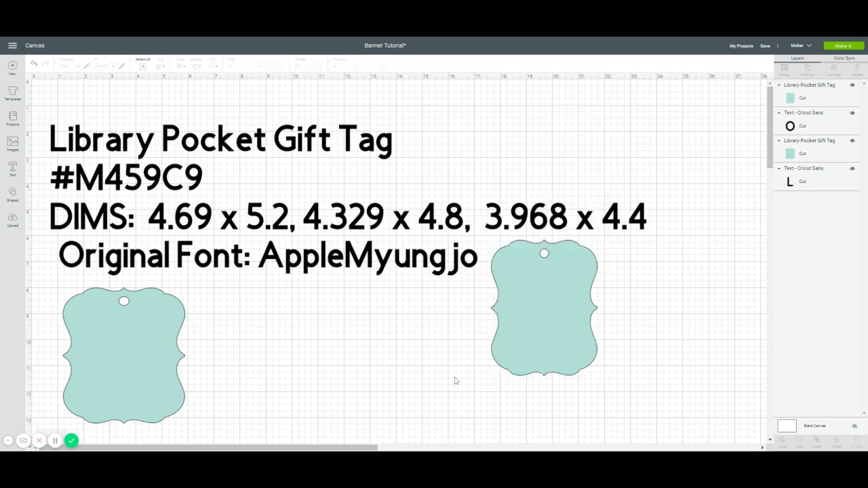
{"action": "left_click", "coordinate": [523, 346]}
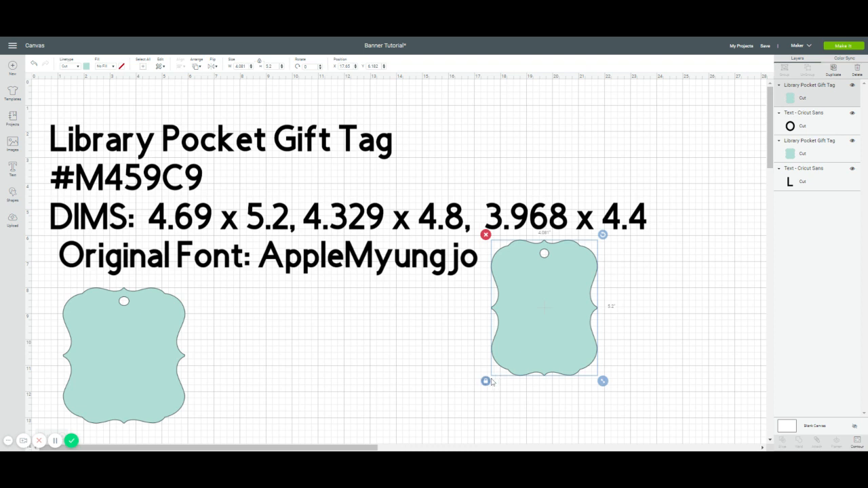
{"action": "left_click", "coordinate": [485, 381]}
{"action": "left_click", "coordinate": [238, 66]}
{"action": "double_click", "coordinate": [239, 66]}
{"action": "type", "text": "4"}
{"action": "type", "text": ".69"}
{"action": "key", "text": "Tab"}
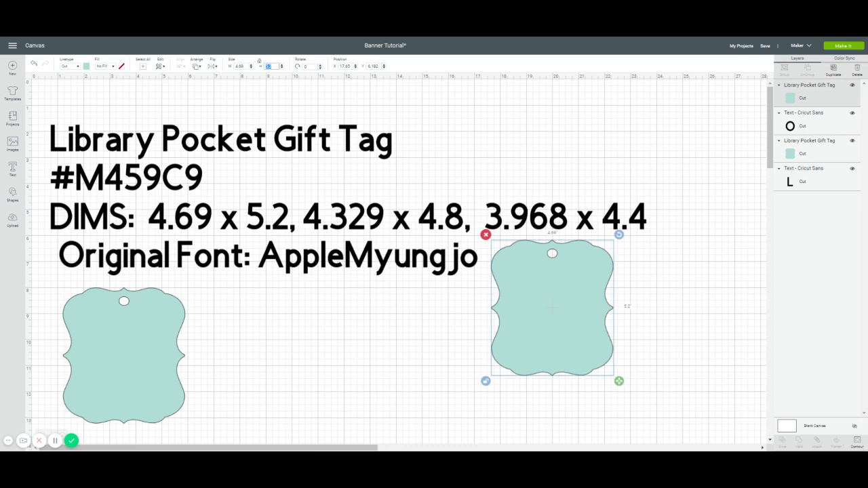
Step: Hide the round hole contour in the new tag so that its shape is solid
{"action": "left_click", "coordinate": [859, 444]}
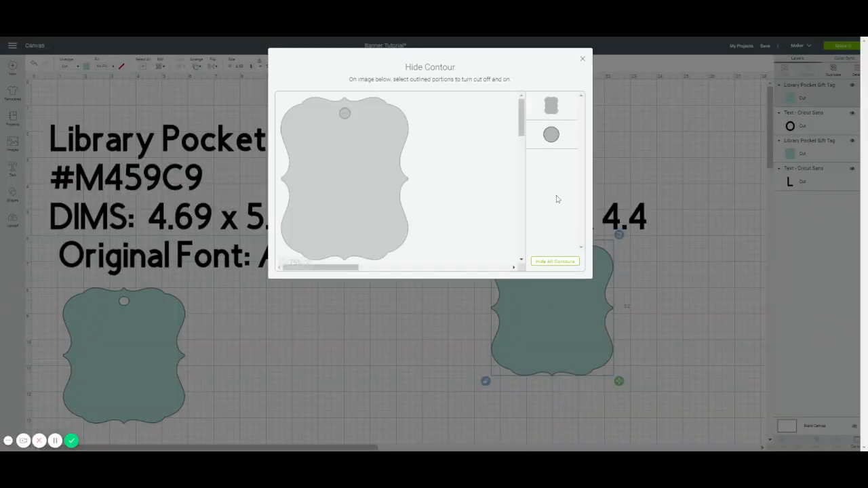
{"action": "left_click", "coordinate": [553, 145]}
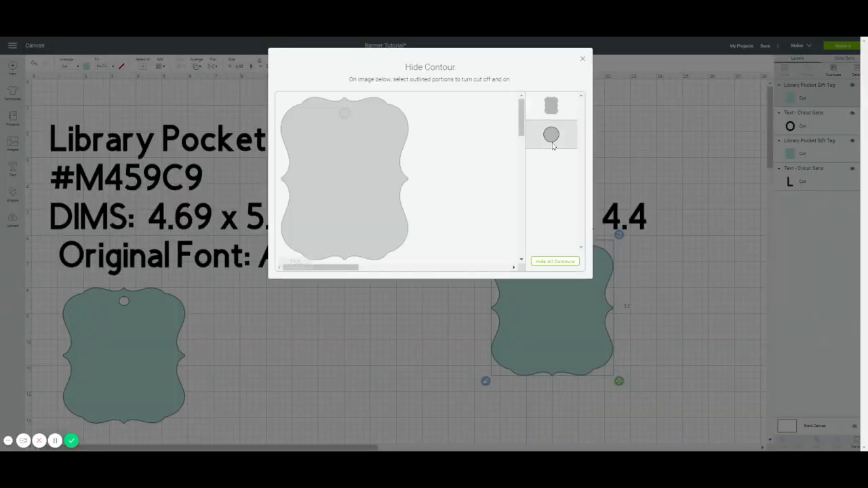
{"action": "left_click", "coordinate": [583, 60]}
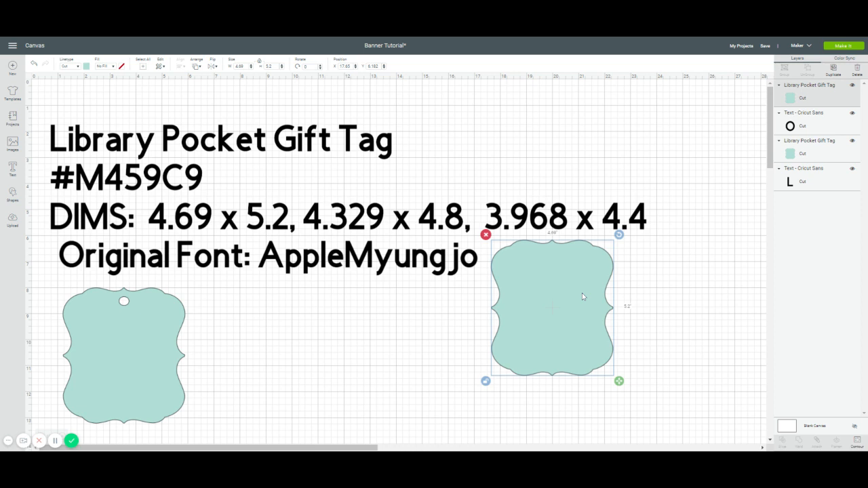
Step: Move the solid tag below the text and delete the original tag that has the hole
{"action": "left_click_drag", "start_coordinate": [582, 296], "coordinate": [346, 330]}
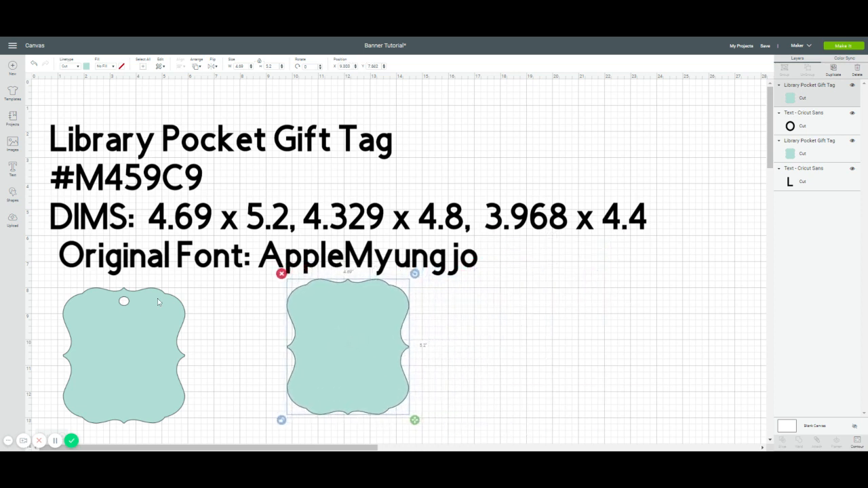
{"action": "left_click", "coordinate": [156, 301]}
{"action": "key", "text": "Delete"}
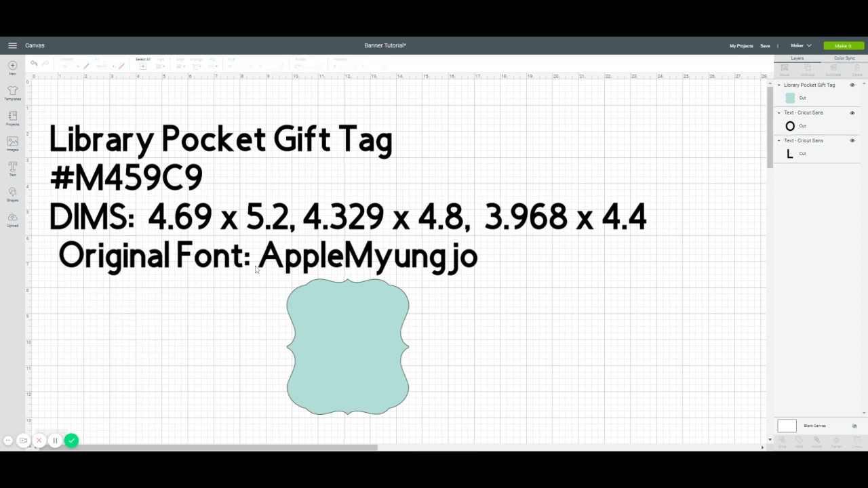
Step: Duplicate the solid tag, place the copy beside it, and set the copy's height to 4.8 inches with proportions locked
{"action": "left_click", "coordinate": [343, 326]}
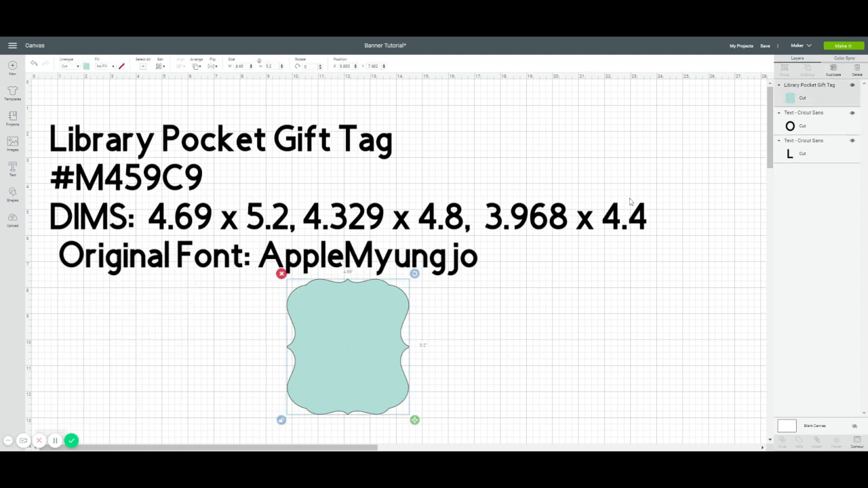
{"action": "left_click", "coordinate": [833, 68]}
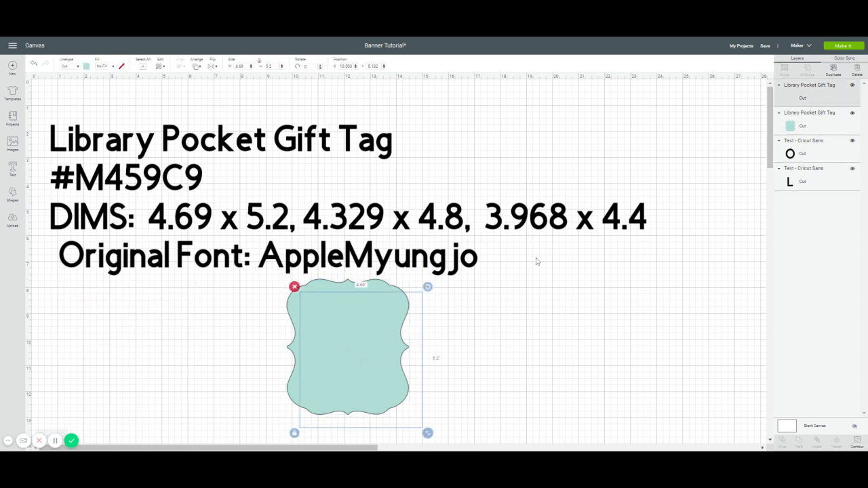
{"action": "left_click_drag", "start_coordinate": [345, 368], "coordinate": [511, 362]}
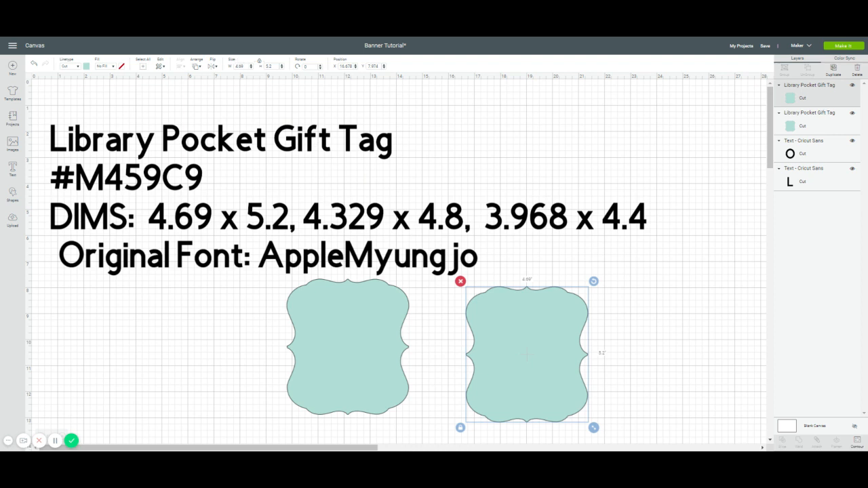
{"action": "left_click_drag", "start_coordinate": [274, 66], "coordinate": [228, 63]}
{"action": "type", "text": "4.8"}
{"action": "key", "text": "Tab"}
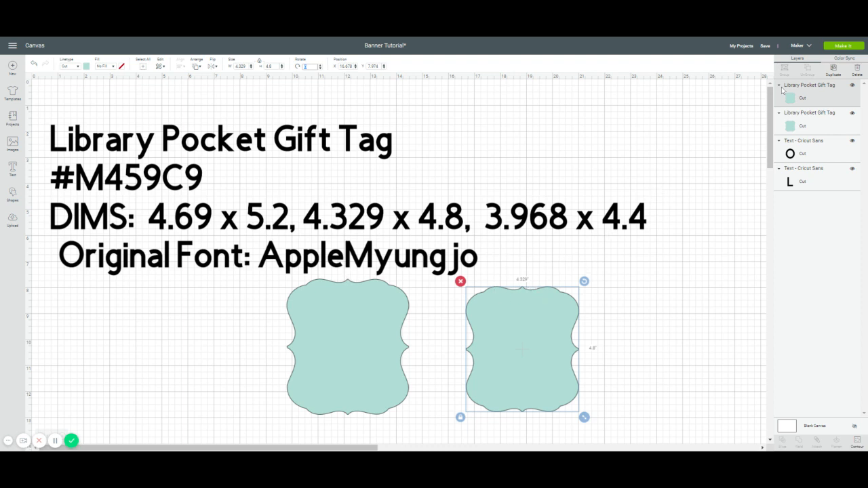
Step: Duplicate the 4.8-inch tag, place the copy beside it, and set its height to 4.4 inches
{"action": "left_click", "coordinate": [834, 71]}
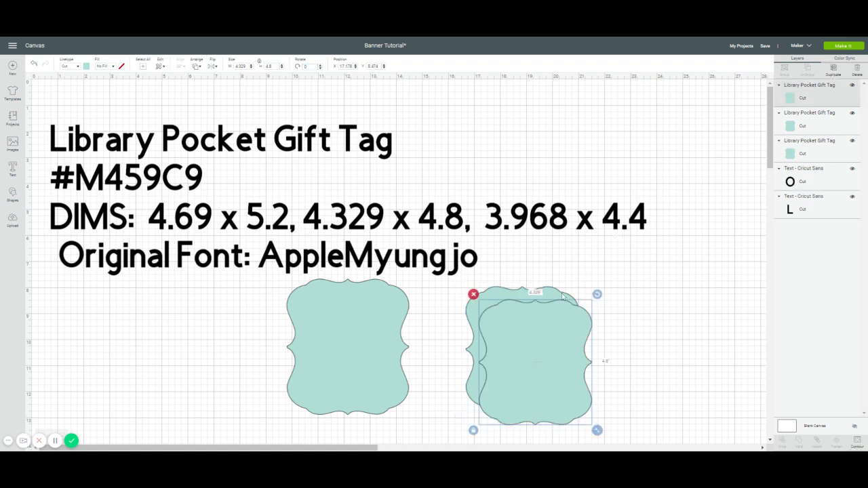
{"action": "left_click_drag", "start_coordinate": [552, 326], "coordinate": [688, 308]}
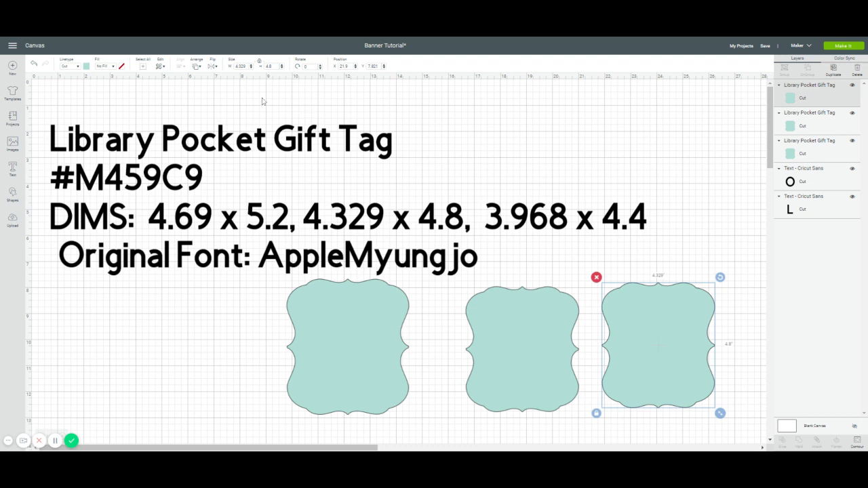
{"action": "left_click", "coordinate": [270, 65]}
{"action": "key", "text": "Tab"}
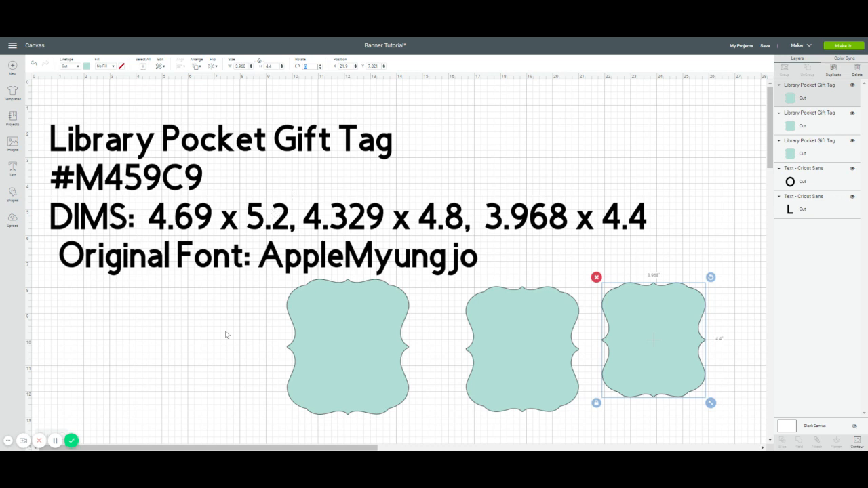
Step: Stack the medium and small tags centred on the largest tag to form a layered banner piece
{"action": "left_click_drag", "start_coordinate": [550, 331], "coordinate": [368, 334]}
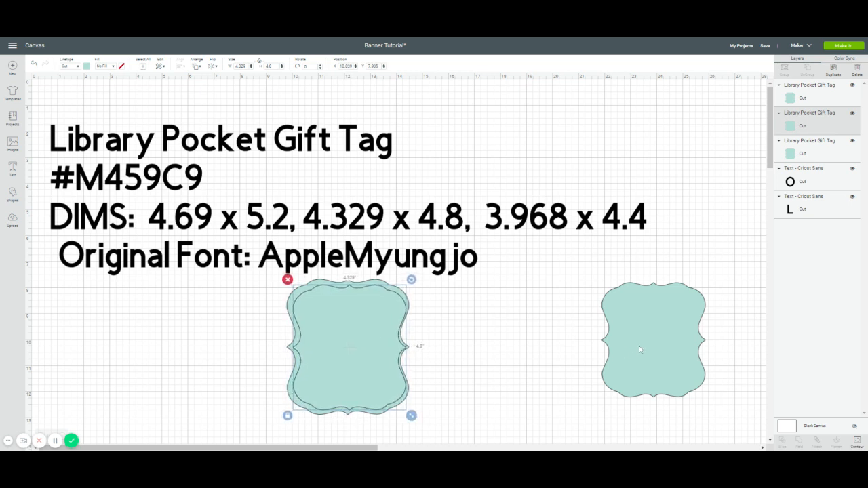
{"action": "left_click_drag", "start_coordinate": [638, 346], "coordinate": [331, 354]}
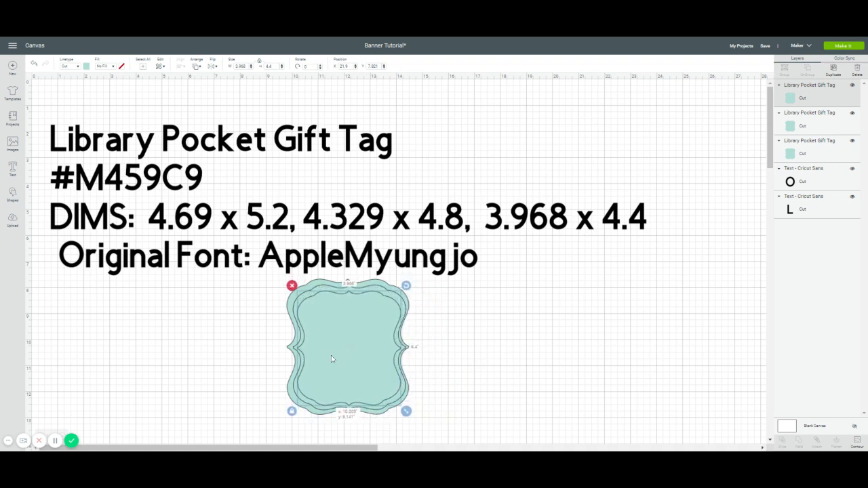
{"action": "left_click", "coordinate": [522, 392]}
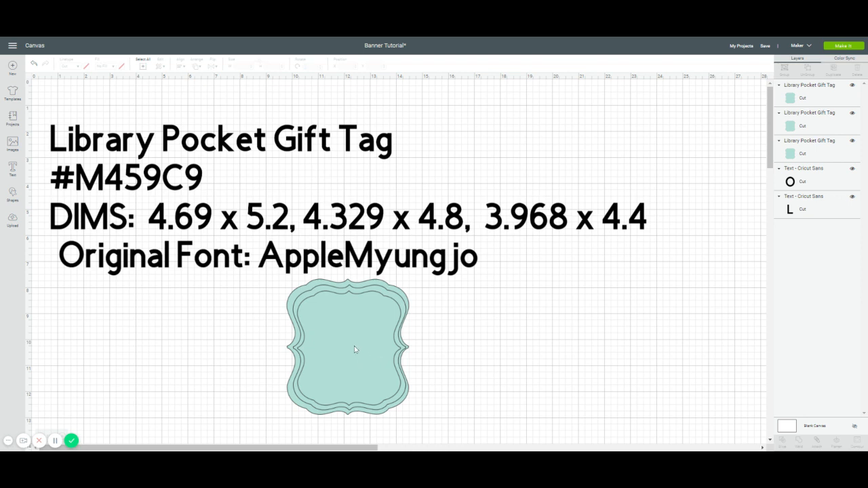
Step: Separate the stacked tags by moving the smallest and the medium tag to opposite sides of the largest one
{"action": "left_click_drag", "start_coordinate": [355, 345], "coordinate": [533, 370]}
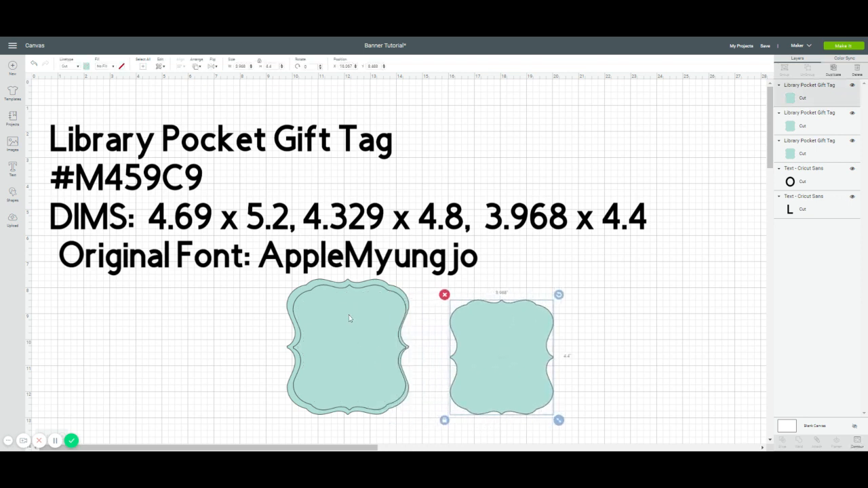
{"action": "left_click_drag", "start_coordinate": [348, 315], "coordinate": [187, 319]}
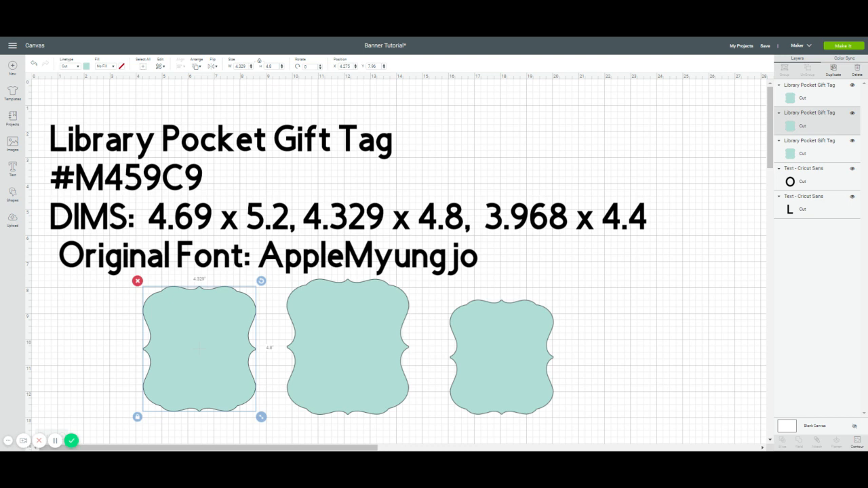
Step: Add a text object with the letter H in Typewriter Font
{"action": "left_click", "coordinate": [20, 168]}
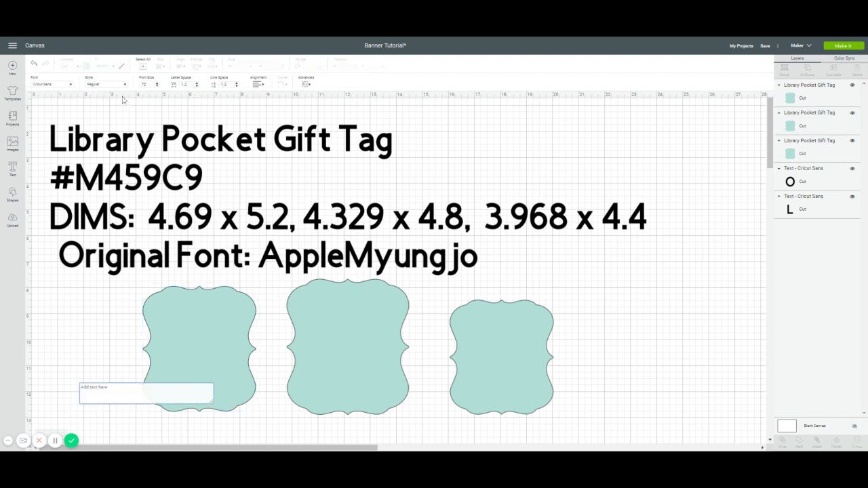
{"action": "left_click", "coordinate": [68, 86]}
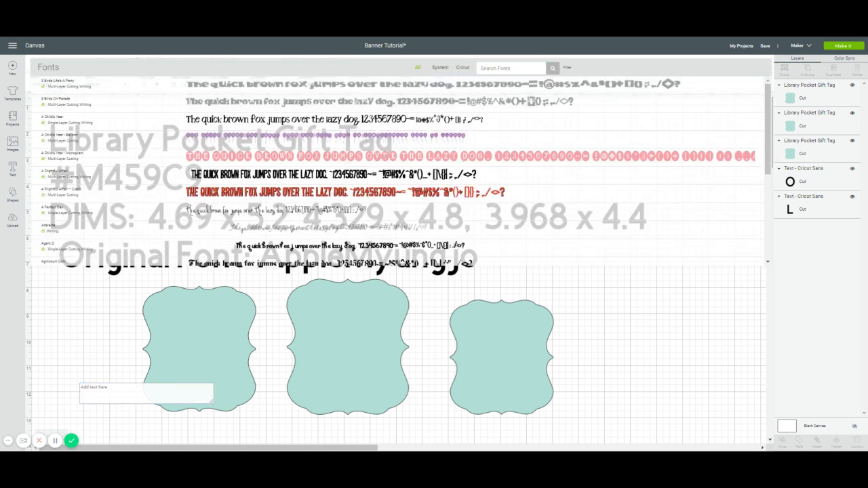
{"action": "type", "text": "typewriter"}
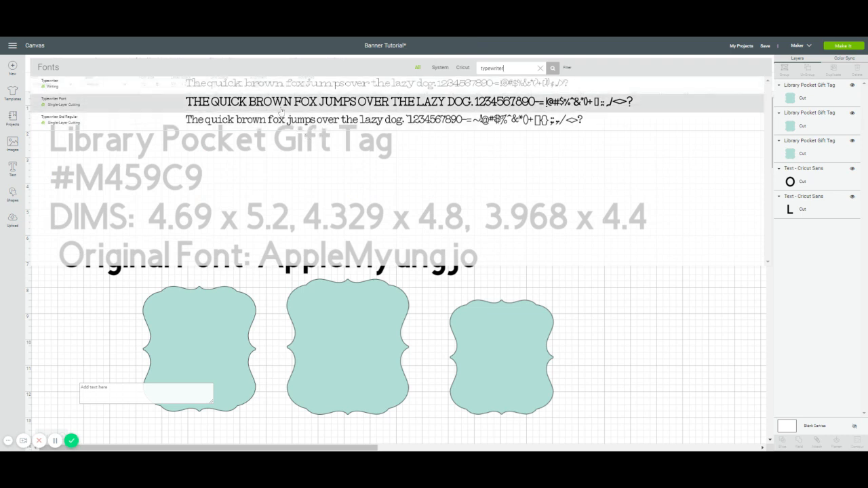
{"action": "left_click", "coordinate": [279, 101]}
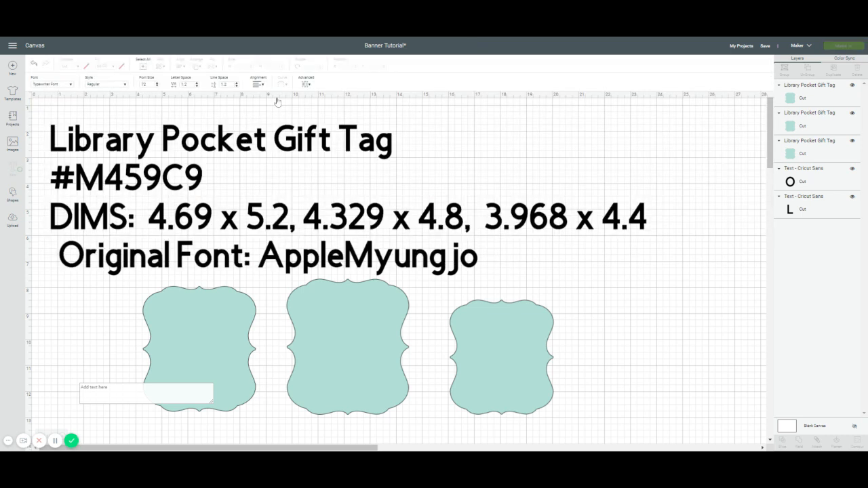
{"action": "left_click", "coordinate": [120, 388]}
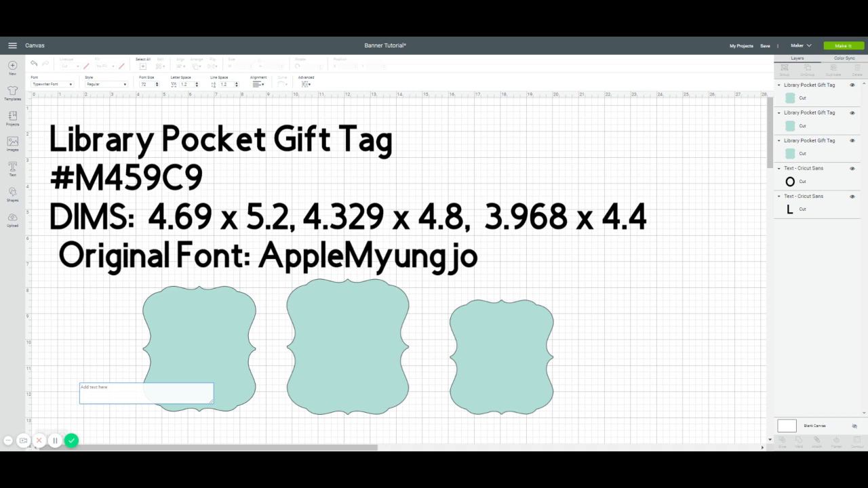
{"action": "type", "text": "H"}
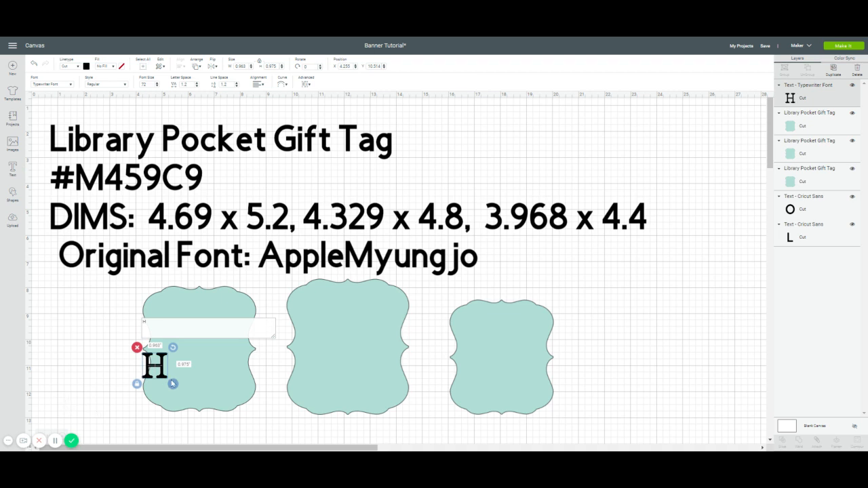
Step: Enlarge the letter H to about 2.6 inches wide and centre it on the smallest tag
{"action": "left_click_drag", "start_coordinate": [174, 367], "coordinate": [557, 418]}
{"action": "right_click", "coordinate": [555, 417]}
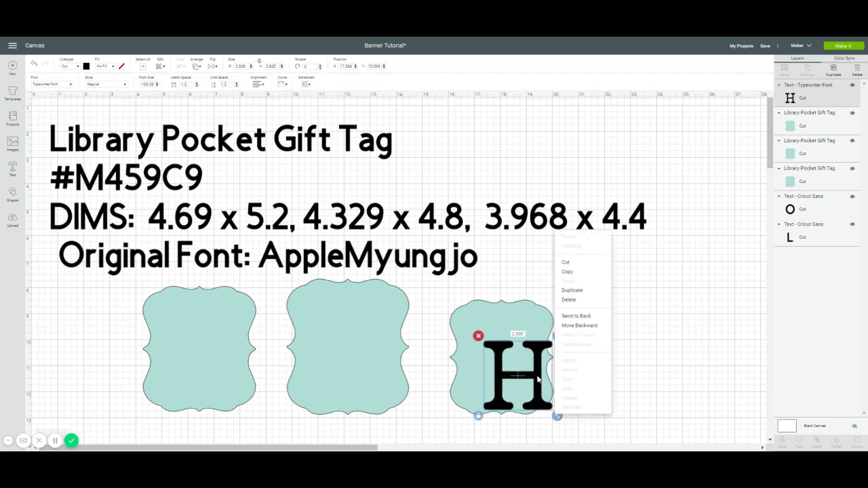
{"action": "left_click_drag", "start_coordinate": [537, 377], "coordinate": [518, 358]}
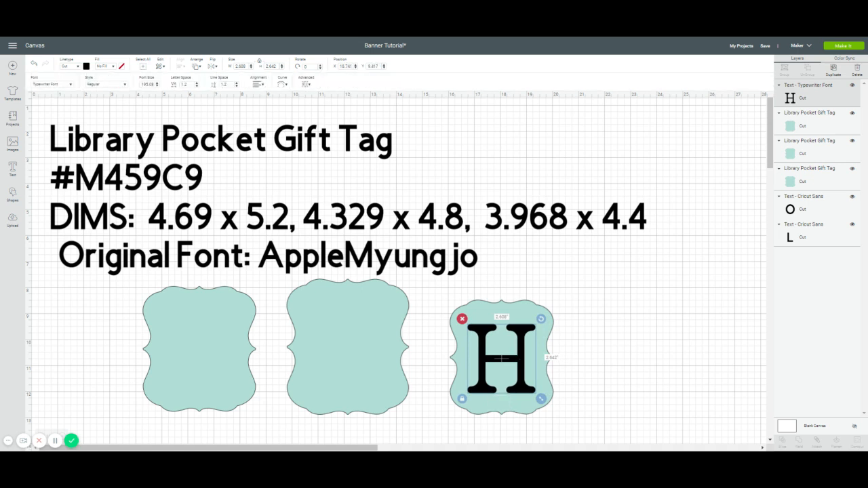
Step: Recolor the largest tag light purple and the medium tag light red
{"action": "left_click", "coordinate": [340, 312]}
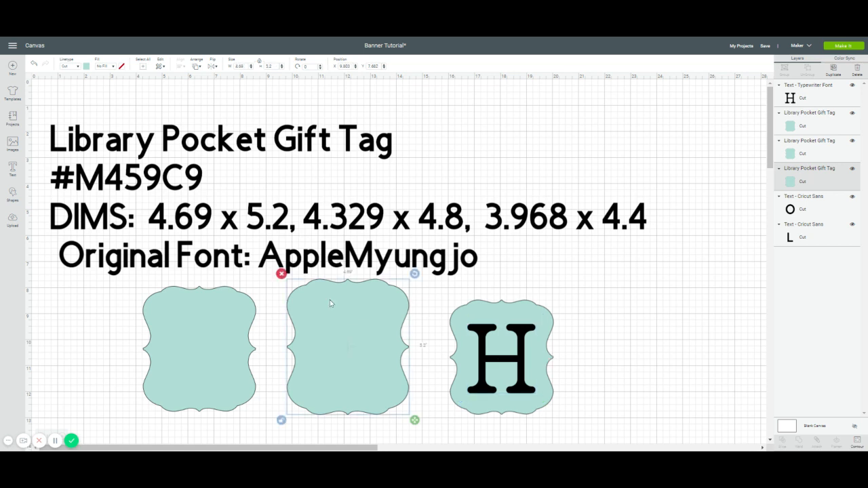
{"action": "left_click", "coordinate": [86, 67]}
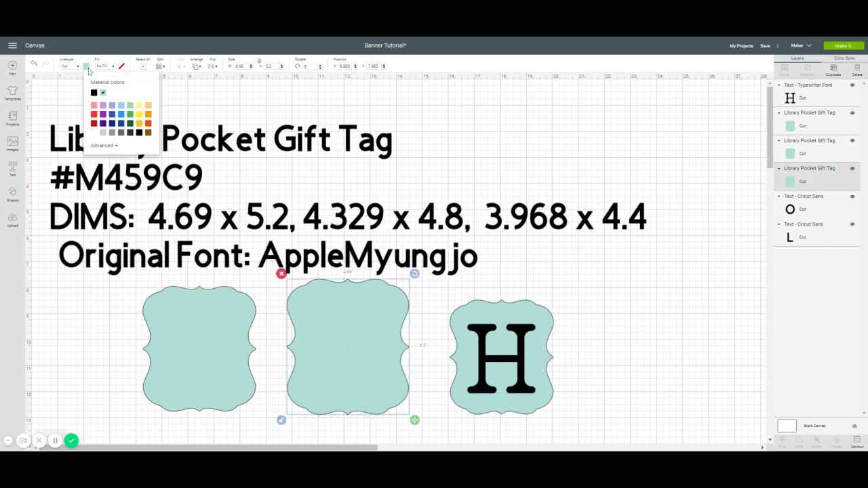
{"action": "left_click", "coordinate": [103, 105]}
{"action": "left_click", "coordinate": [201, 372]}
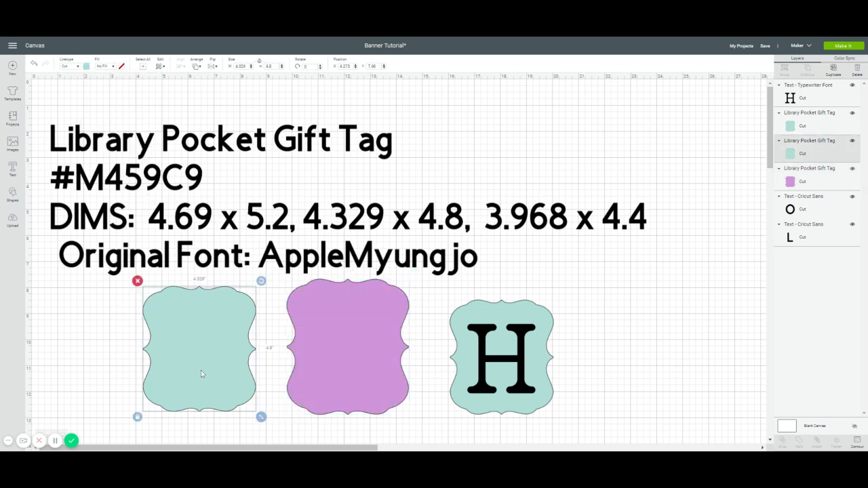
{"action": "left_click", "coordinate": [87, 66]}
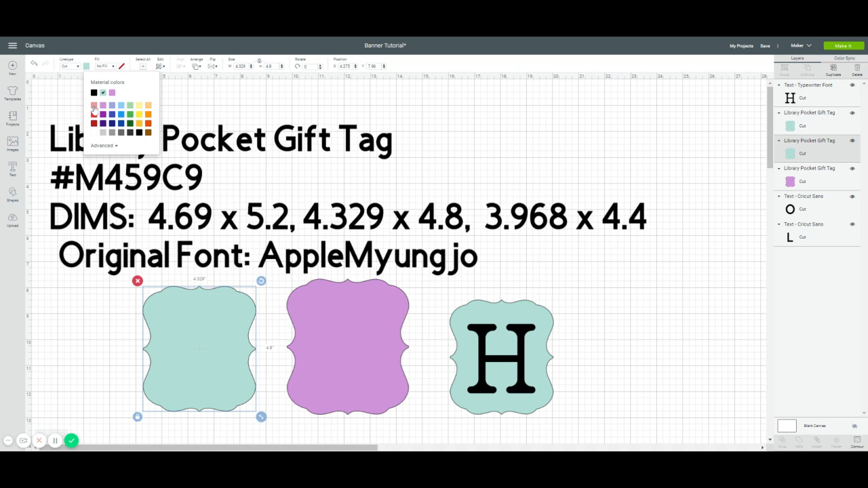
{"action": "left_click", "coordinate": [95, 107]}
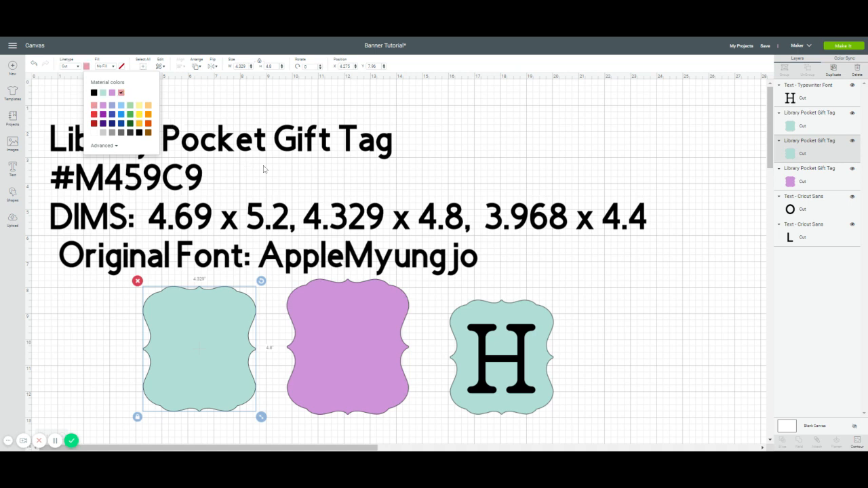
Step: Change the smallest tag's material color to light yellow
{"action": "left_click", "coordinate": [535, 314]}
{"action": "left_click", "coordinate": [535, 315]}
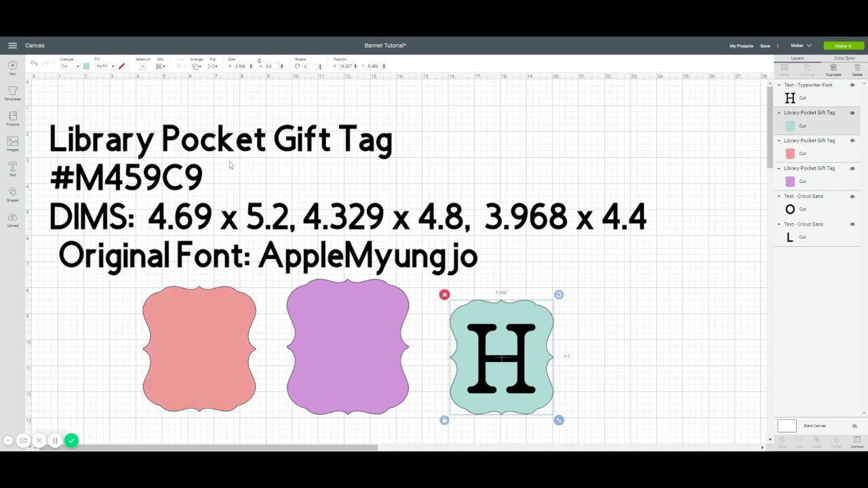
{"action": "left_click", "coordinate": [87, 67]}
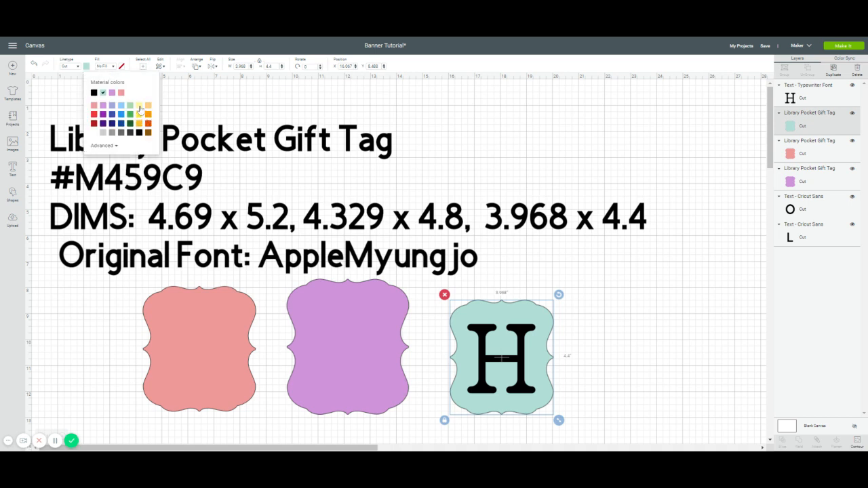
{"action": "left_click", "coordinate": [140, 108]}
Step: Stack the light red and yellow tags centred on the purple tag and place the letter H on top
{"action": "left_click_drag", "start_coordinate": [224, 337], "coordinate": [379, 336]}
{"action": "left_click", "coordinate": [596, 351]}
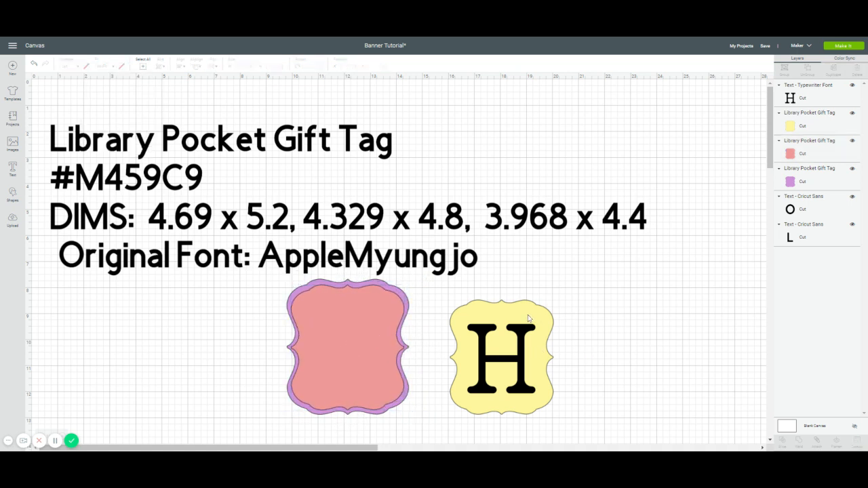
{"action": "left_click_drag", "start_coordinate": [528, 318], "coordinate": [368, 307]}
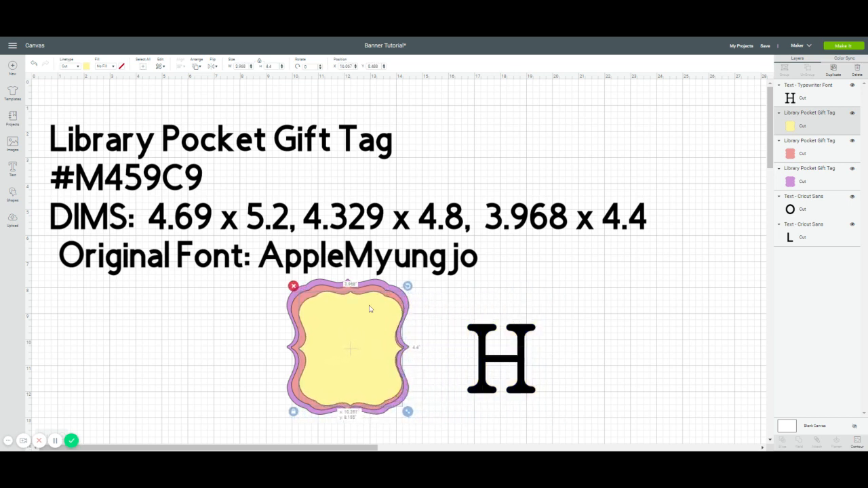
{"action": "left_click", "coordinate": [251, 293]}
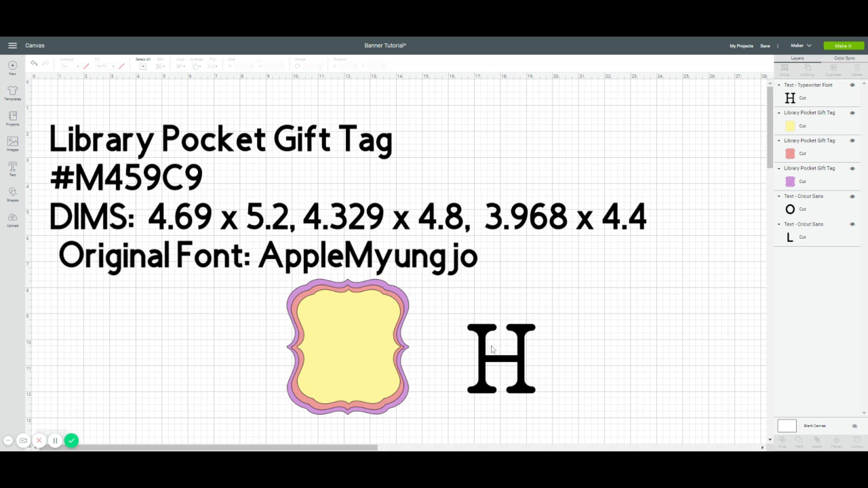
{"action": "left_click_drag", "start_coordinate": [464, 346], "coordinate": [318, 334]}
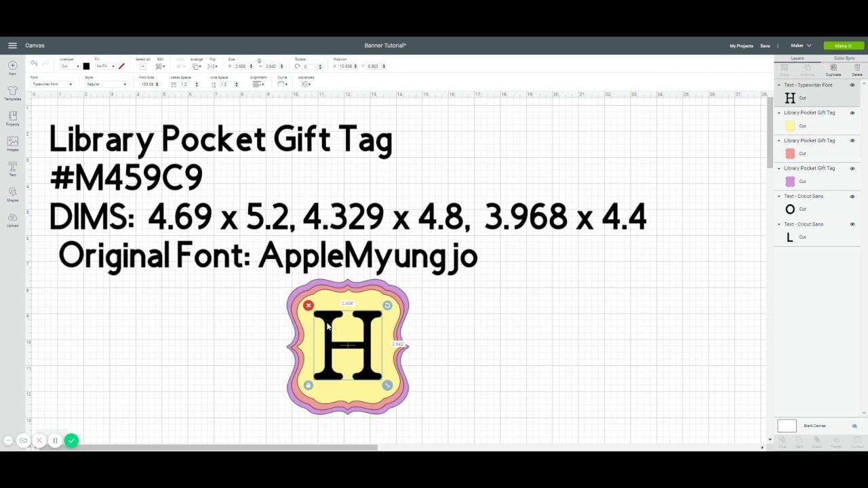
Step: Take the layered piece apart, moving the H, yellow and light red pieces clear of the purple tag
{"action": "left_click_drag", "start_coordinate": [330, 327], "coordinate": [526, 341]}
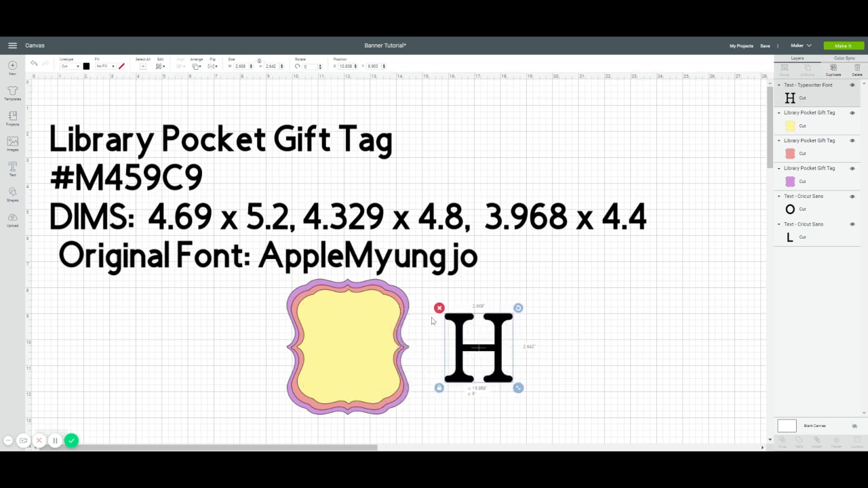
{"action": "left_click_drag", "start_coordinate": [374, 320], "coordinate": [171, 309]}
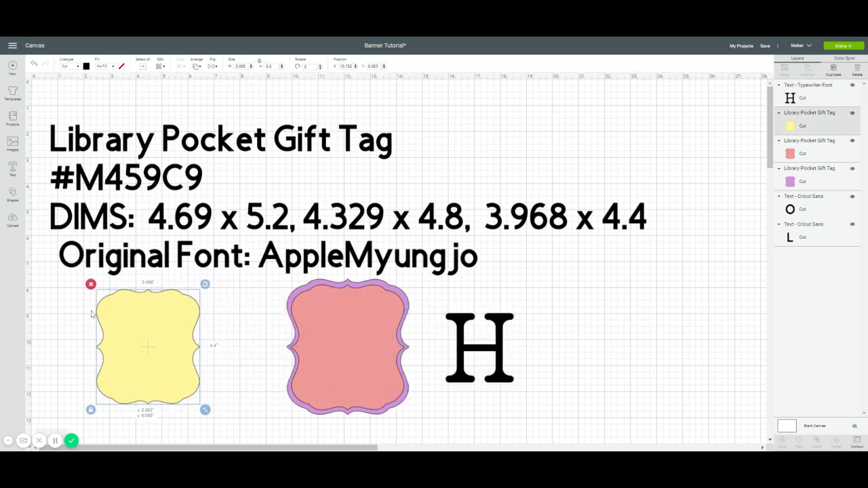
{"action": "left_click_drag", "start_coordinate": [338, 367], "coordinate": [202, 362]}
{"action": "left_click_drag", "start_coordinate": [361, 335], "coordinate": [389, 347]}
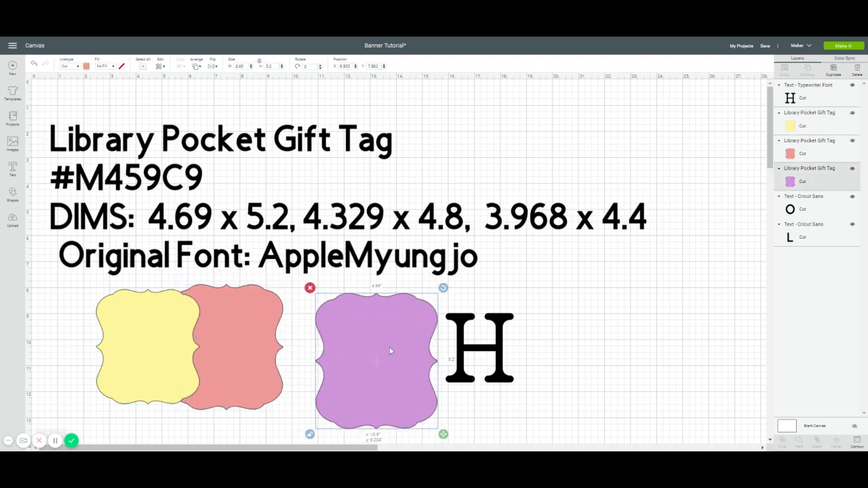
Step: Add a circle, set its size to 0.25 inch, and place it near the purple tag's upper left edge as a hole
{"action": "left_click", "coordinate": [13, 195]}
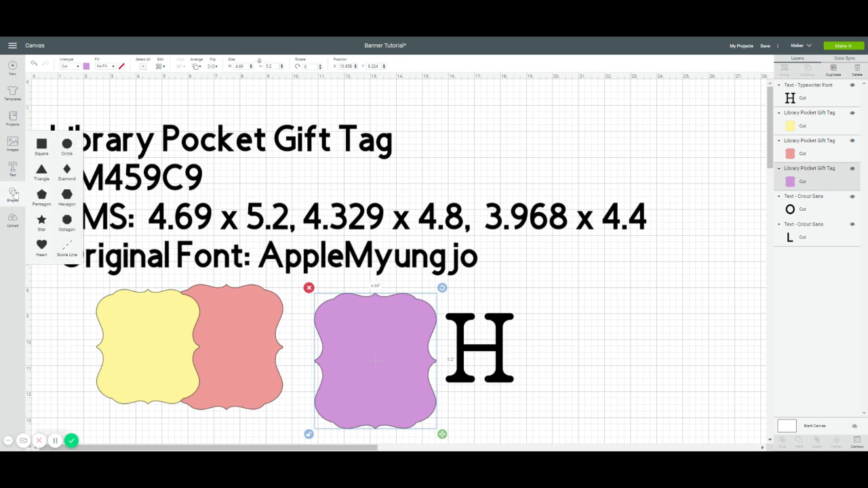
{"action": "left_click", "coordinate": [66, 145]}
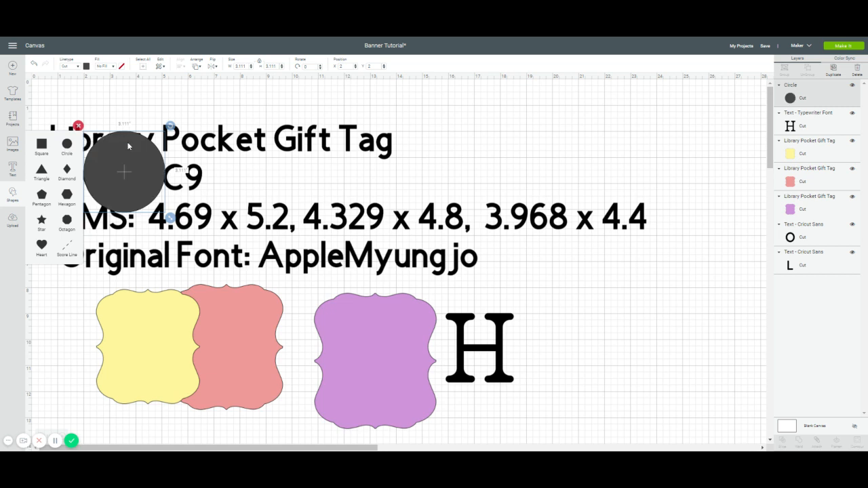
{"action": "left_click_drag", "start_coordinate": [138, 155], "coordinate": [353, 327]}
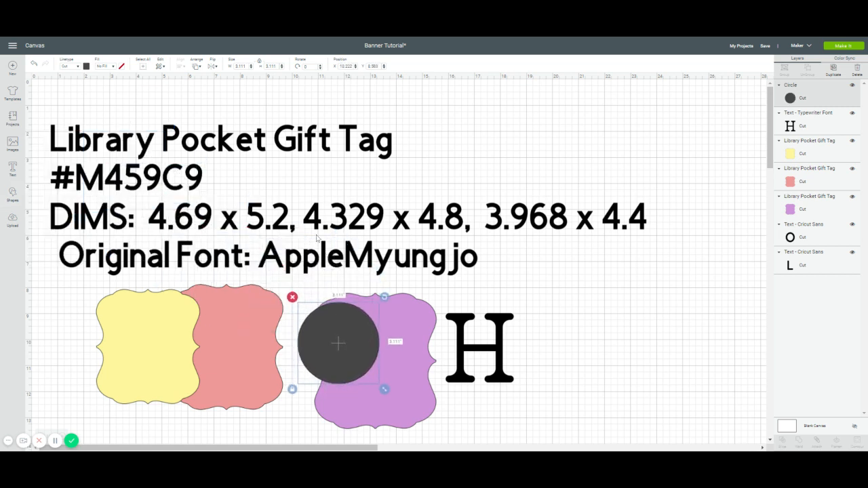
{"action": "double_click", "coordinate": [243, 67]}
{"action": "type", "text": "1"}
{"action": "key", "text": "Tab"}
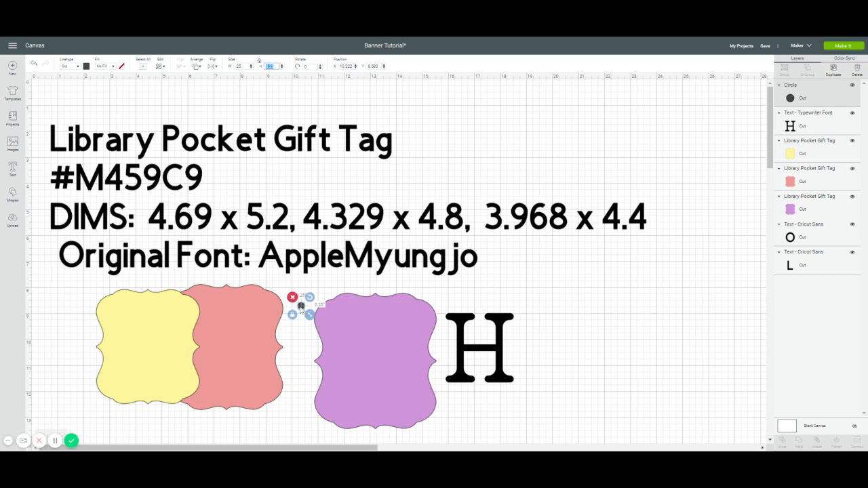
{"action": "left_click_drag", "start_coordinate": [302, 306], "coordinate": [353, 307]}
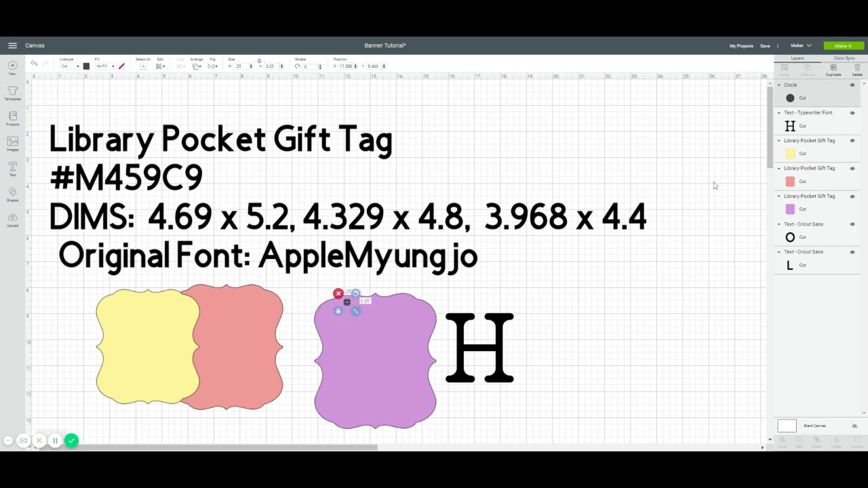
Step: Duplicate the small circle and place the copy near the purple tag's upper right edge
{"action": "left_click", "coordinate": [834, 70]}
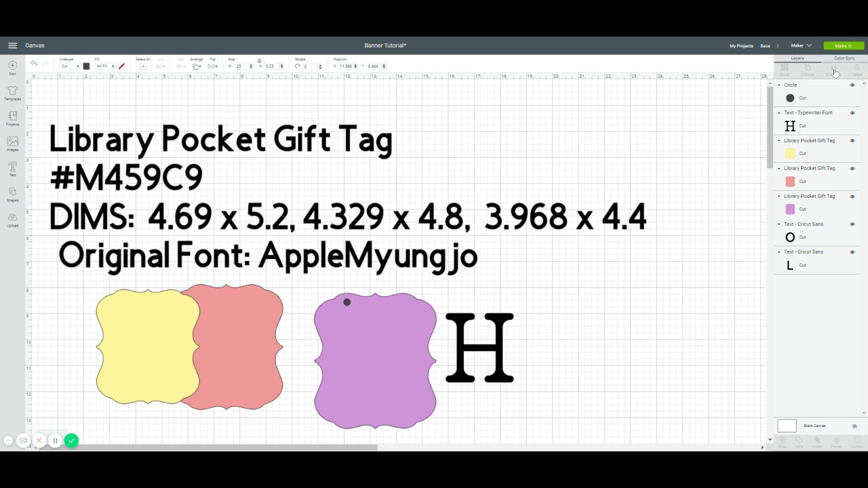
{"action": "left_click_drag", "start_coordinate": [363, 318], "coordinate": [410, 304]}
{"action": "left_click", "coordinate": [482, 293]}
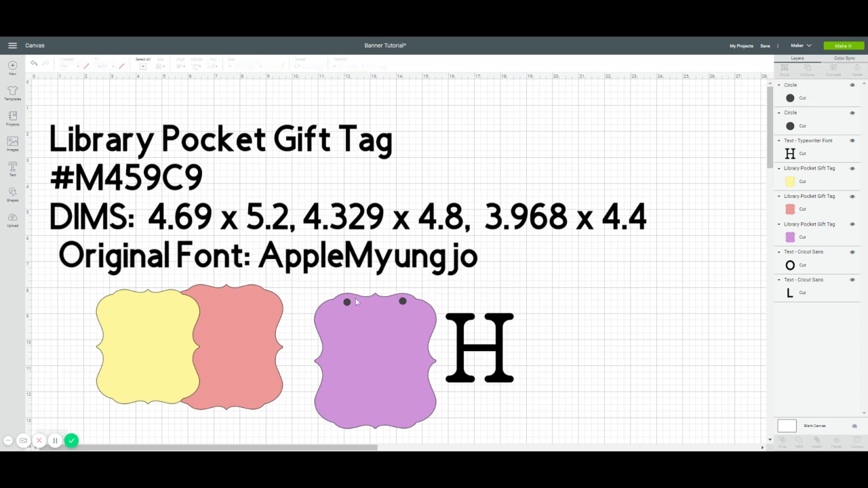
Step: Select both small circles and align them with Center Vertically so they sit level
{"action": "left_click", "coordinate": [347, 303]}
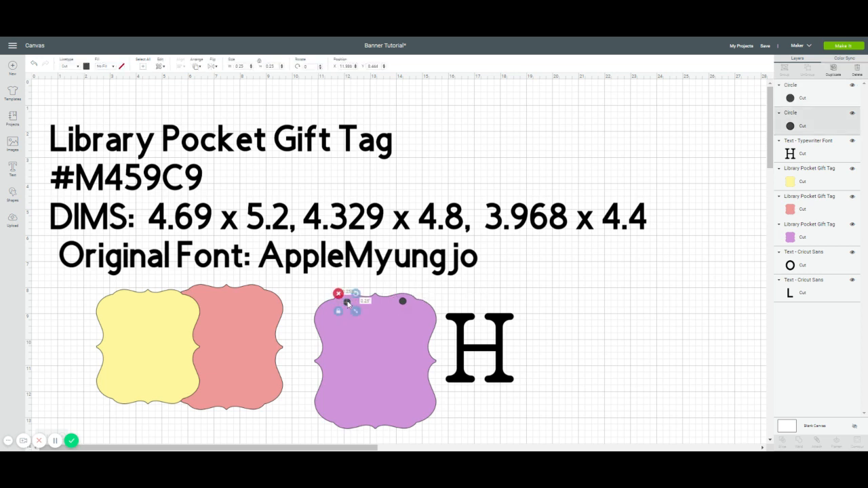
{"action": "left_click", "coordinate": [403, 306], "text": "shift"}
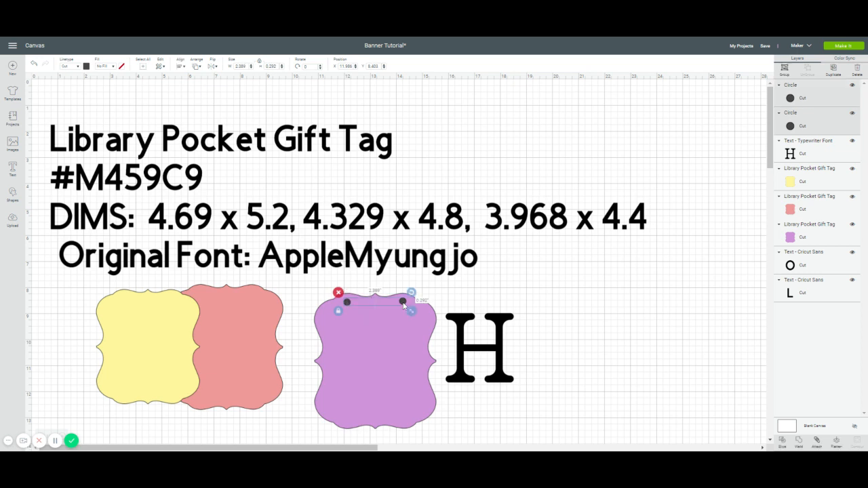
{"action": "left_click", "coordinate": [180, 67]}
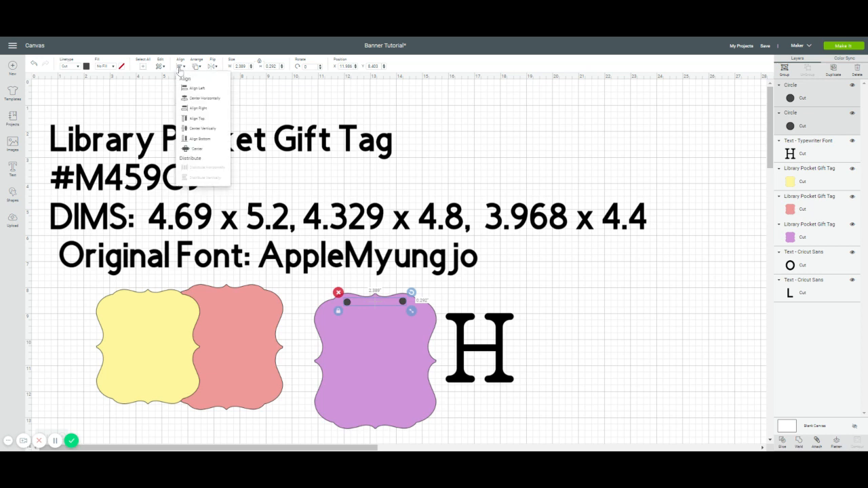
{"action": "left_click", "coordinate": [193, 129]}
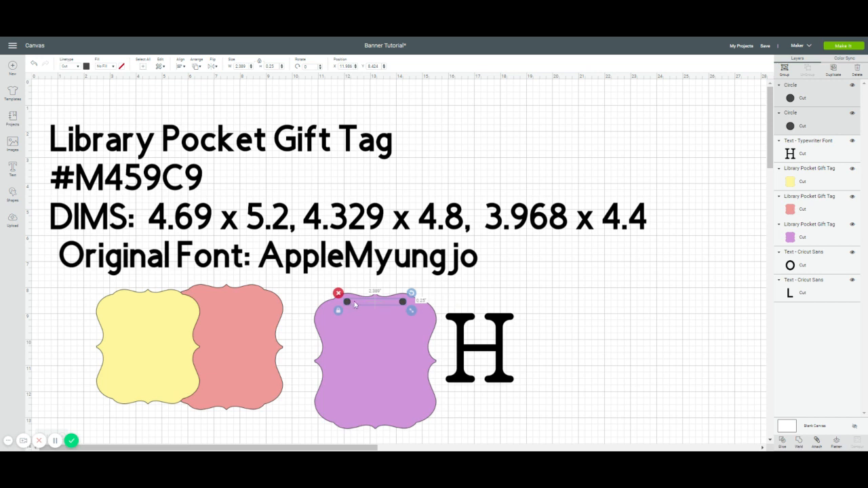
Step: Weld the two small circles together and align them with the purple tag using Center Horizontally
{"action": "left_click", "coordinate": [799, 441]}
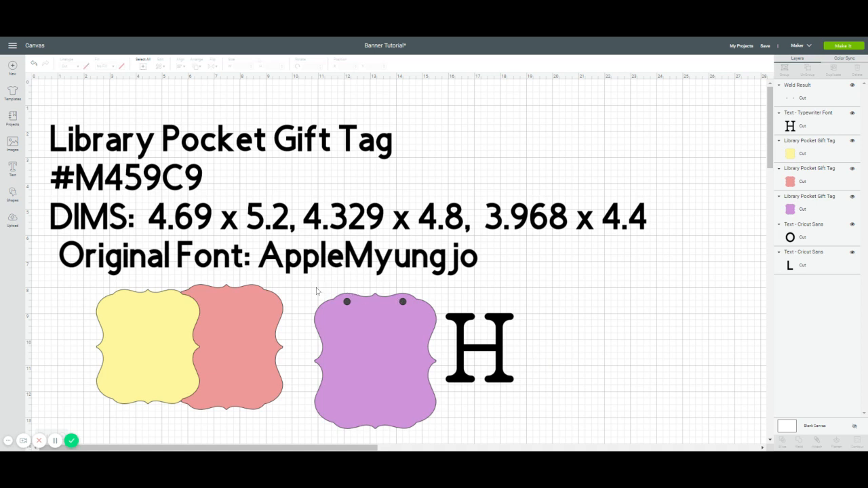
{"action": "left_click_drag", "start_coordinate": [312, 290], "coordinate": [415, 373]}
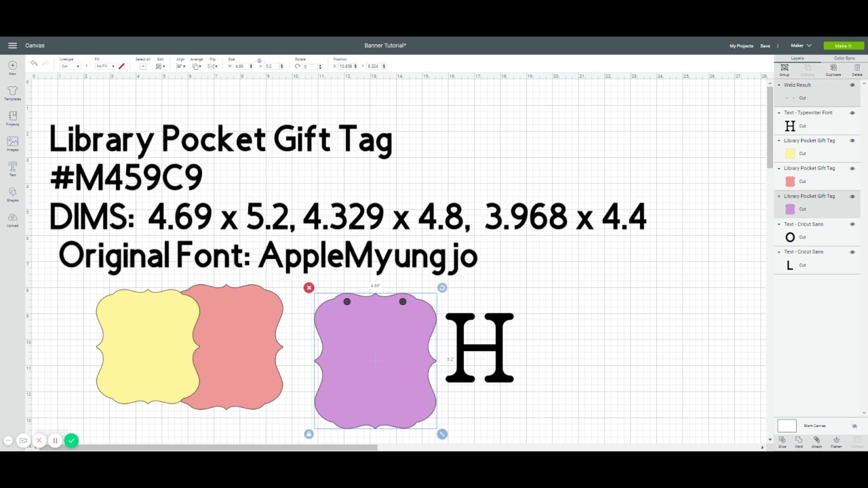
{"action": "left_click", "coordinate": [181, 67]}
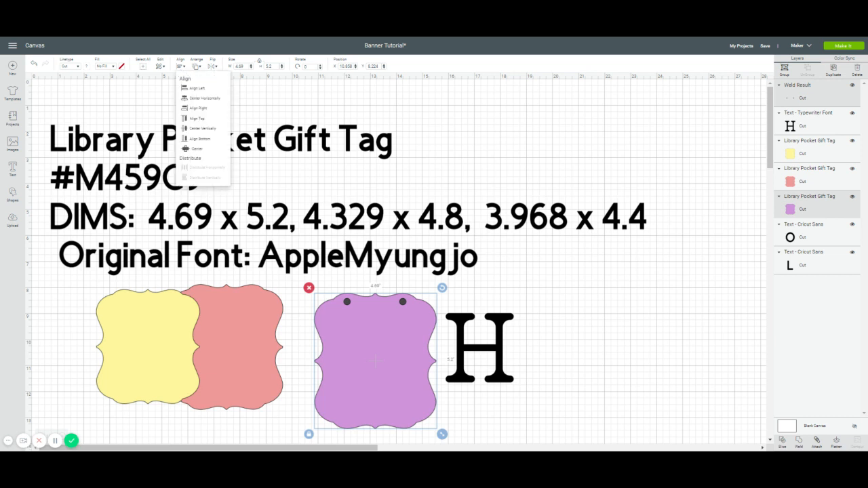
{"action": "left_click", "coordinate": [188, 99]}
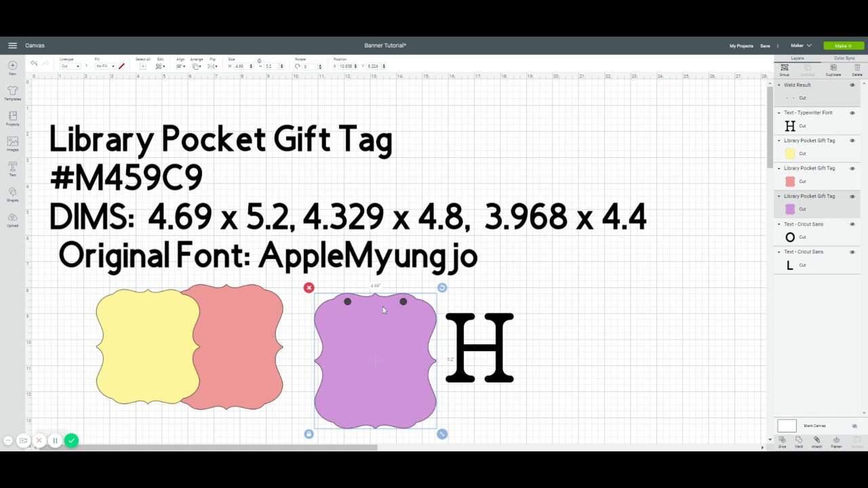
Step: Slice the welded circles out of the purple tag and delete both leftover pairs of circles
{"action": "left_click", "coordinate": [783, 443]}
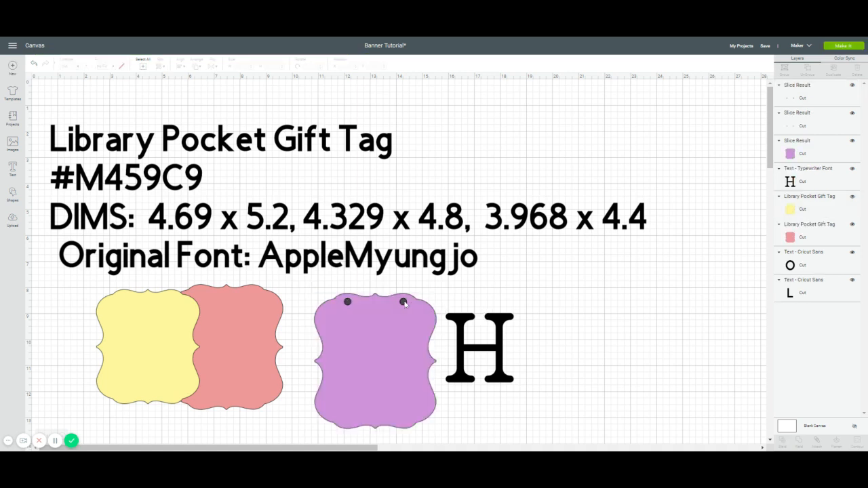
{"action": "left_click_drag", "start_coordinate": [405, 304], "coordinate": [395, 359]}
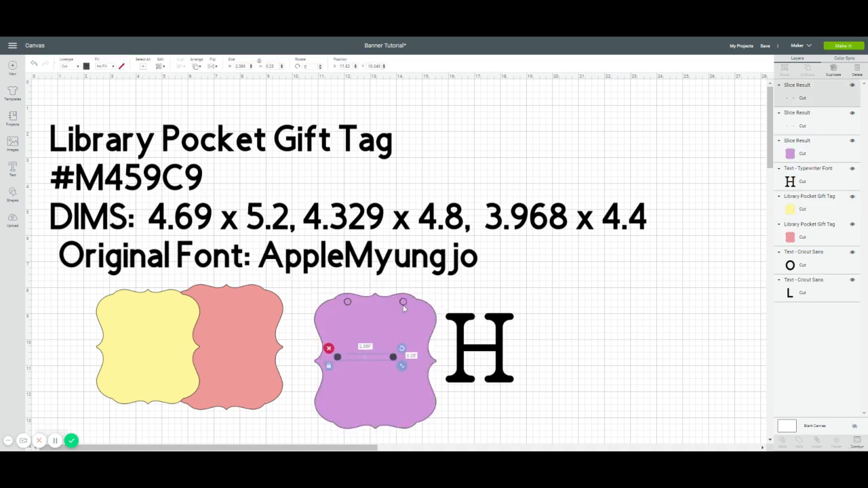
{"action": "left_click_drag", "start_coordinate": [404, 305], "coordinate": [390, 372]}
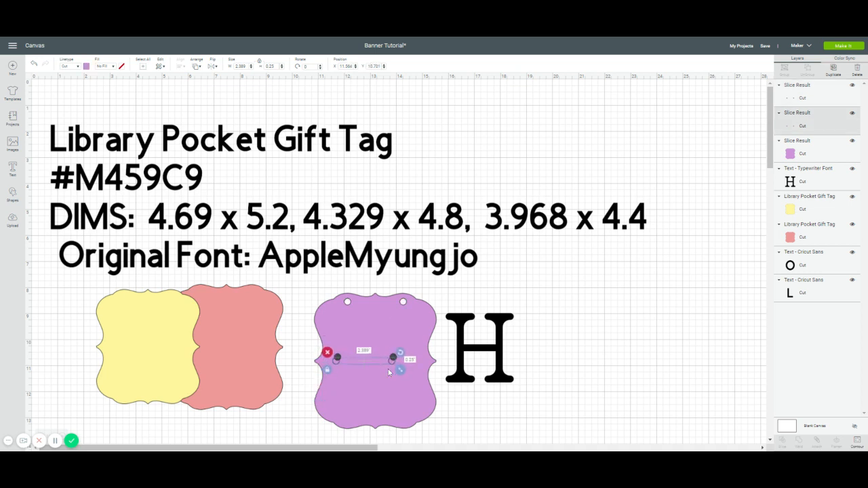
{"action": "key", "text": "Delete"}
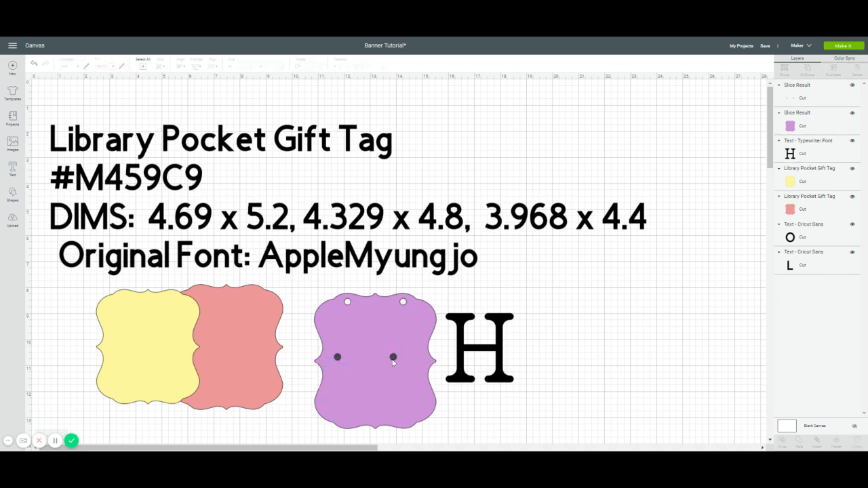
{"action": "left_click", "coordinate": [394, 359]}
{"action": "key", "text": "Delete"}
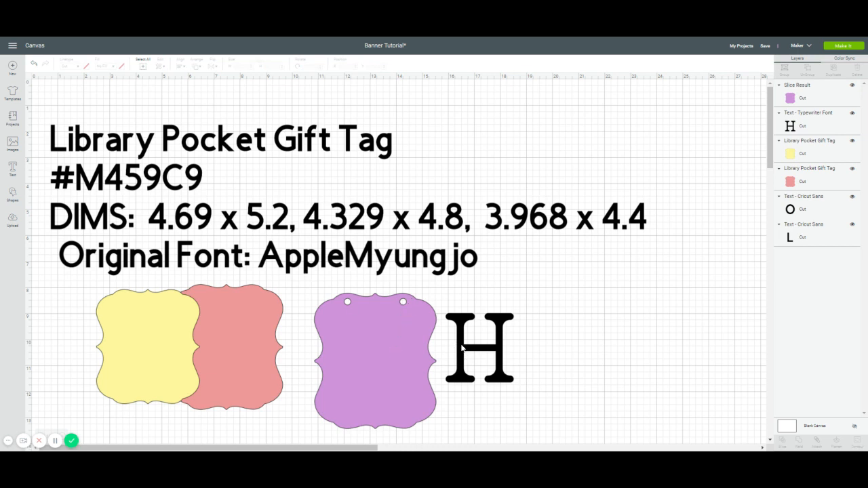
Step: Move the H up clear of the tags, duplicate the yellow, light red and purple tags together, and place the copies beside the originals
{"action": "left_click_drag", "start_coordinate": [461, 347], "coordinate": [526, 225]}
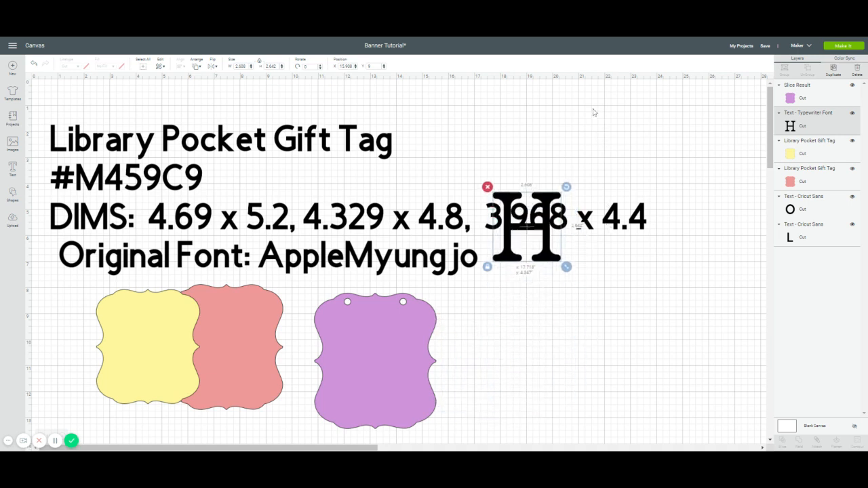
{"action": "left_click", "coordinate": [364, 375]}
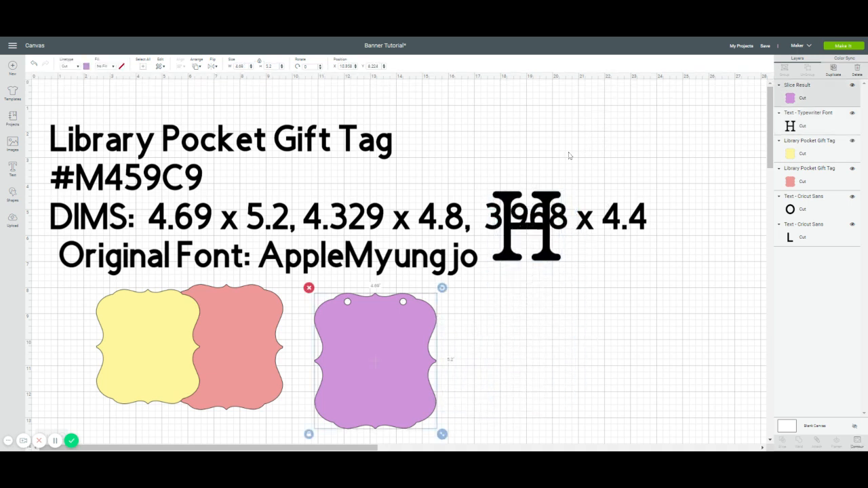
{"action": "left_click", "coordinate": [76, 339]}
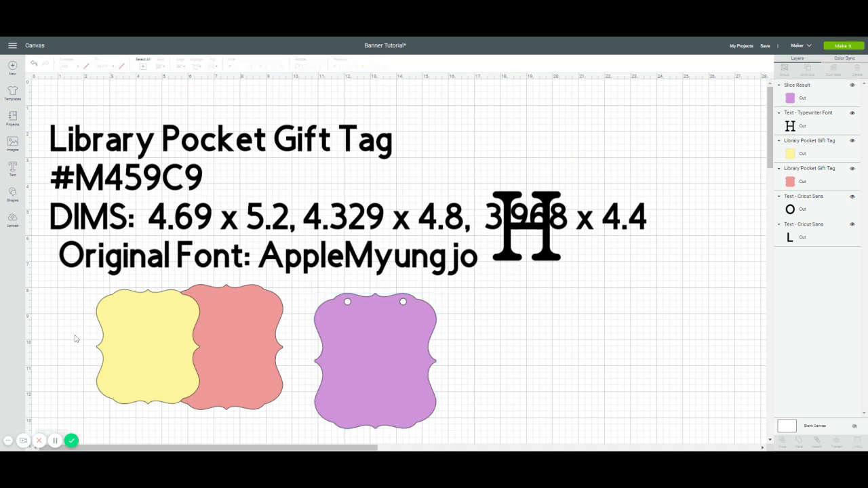
{"action": "left_click_drag", "start_coordinate": [76, 338], "coordinate": [411, 402]}
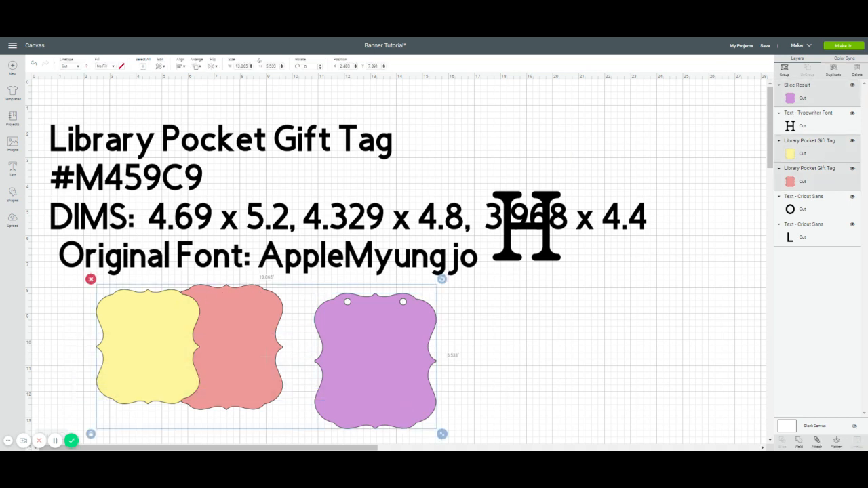
{"action": "left_click", "coordinate": [834, 71]}
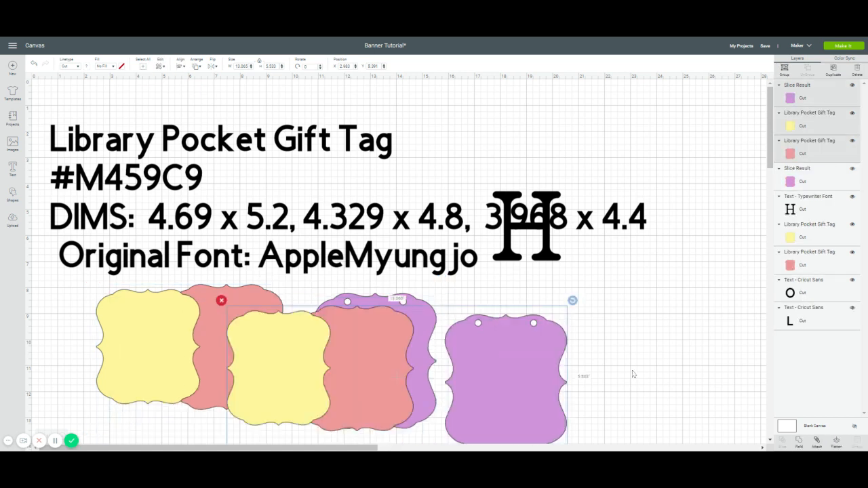
{"action": "left_click_drag", "start_coordinate": [539, 383], "coordinate": [752, 356]}
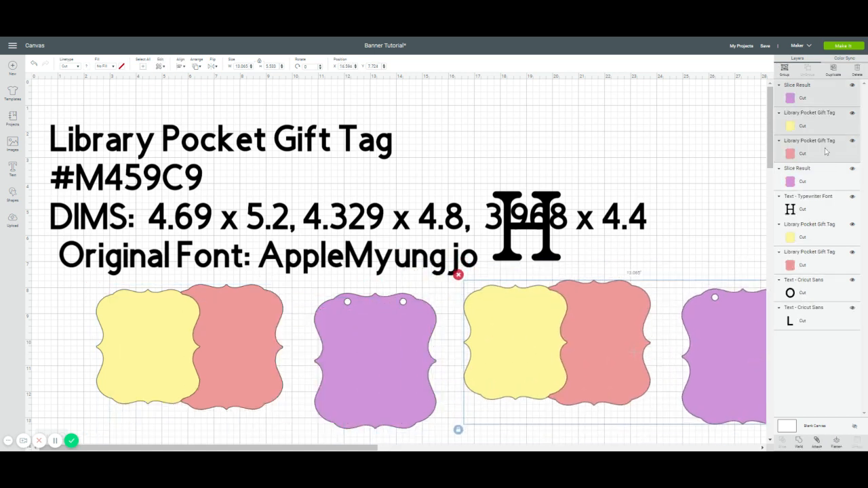
Step: Duplicate the copied set of three tags once more and place the new set in a row below
{"action": "left_click", "coordinate": [834, 71]}
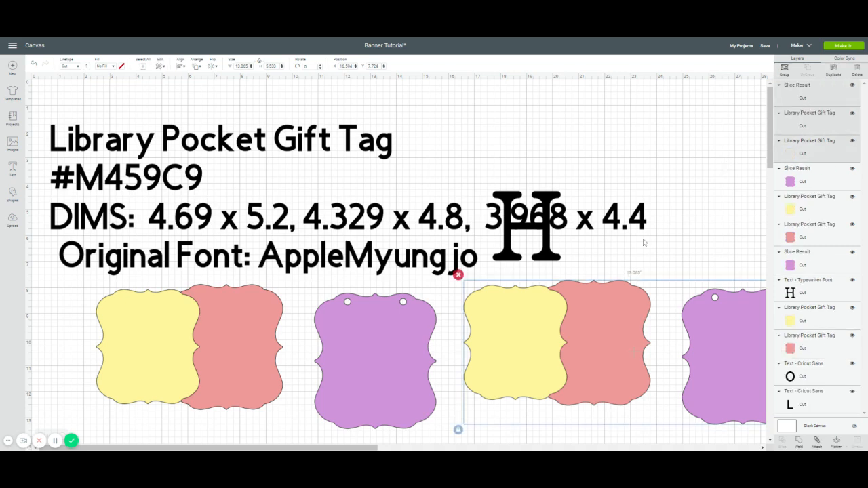
{"action": "scroll", "coordinate": [593, 285], "scroll_direction": "down", "scroll_amount": 3}
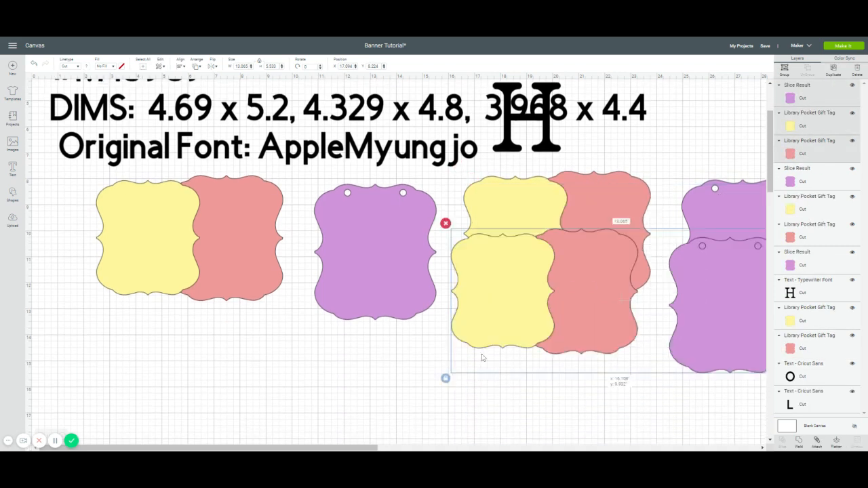
{"action": "left_click_drag", "start_coordinate": [482, 357], "coordinate": [318, 408]}
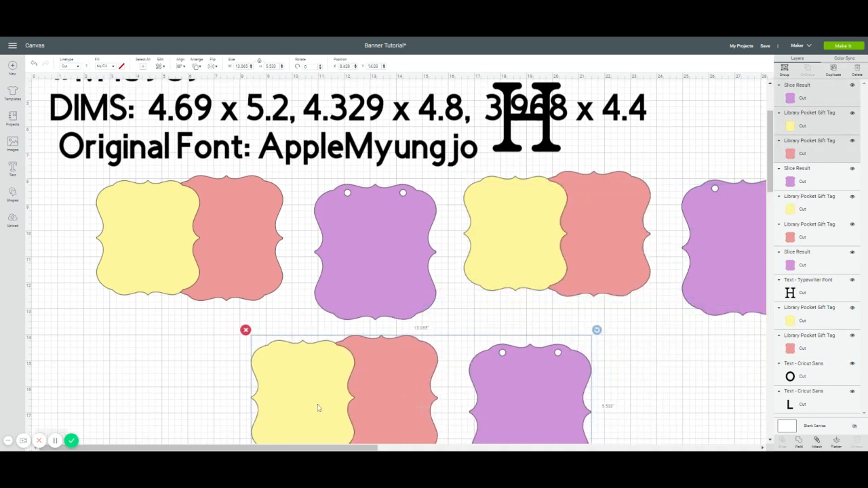
Step: Recolor all three tags of the original set with the purple material color
{"action": "left_click_drag", "start_coordinate": [80, 247], "coordinate": [387, 299]}
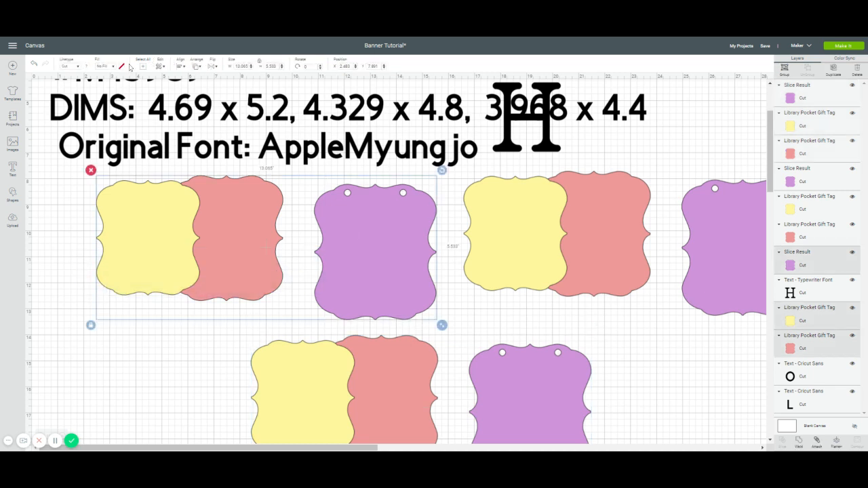
{"action": "left_click", "coordinate": [87, 66]}
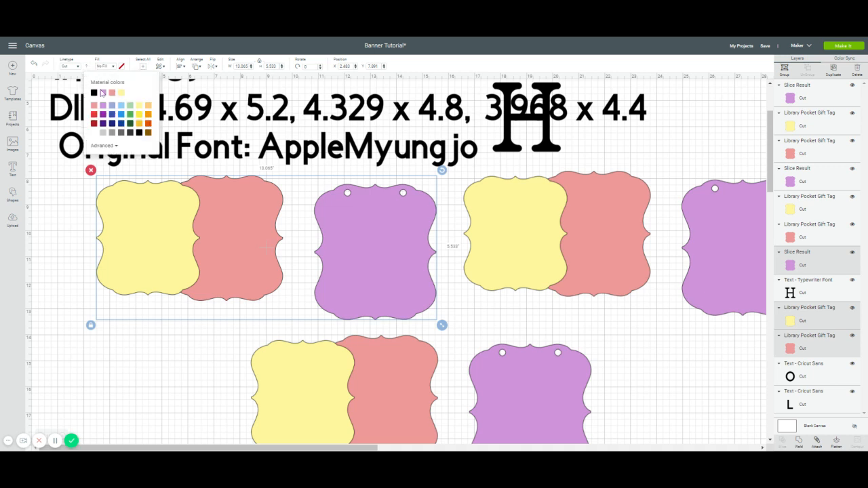
{"action": "left_click", "coordinate": [103, 94]}
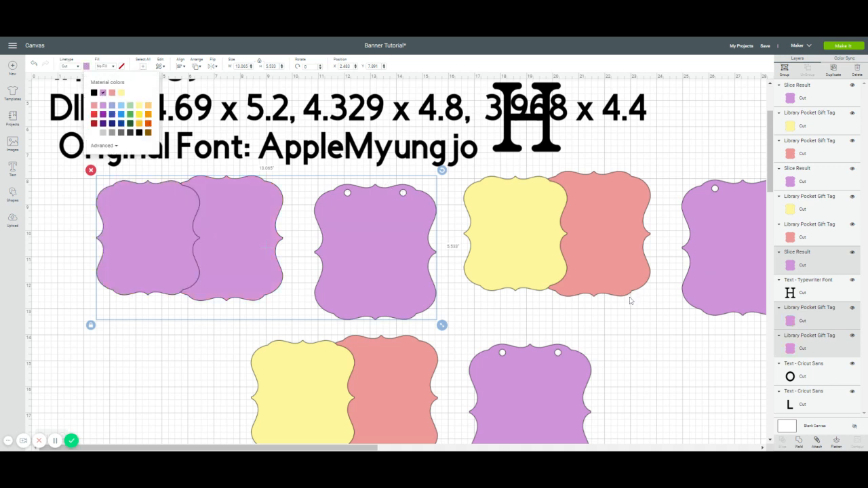
Step: Recolor all three tags of the second set, beside the original one, with the yellow material color
{"action": "left_click_drag", "start_coordinate": [711, 320], "coordinate": [528, 213]}
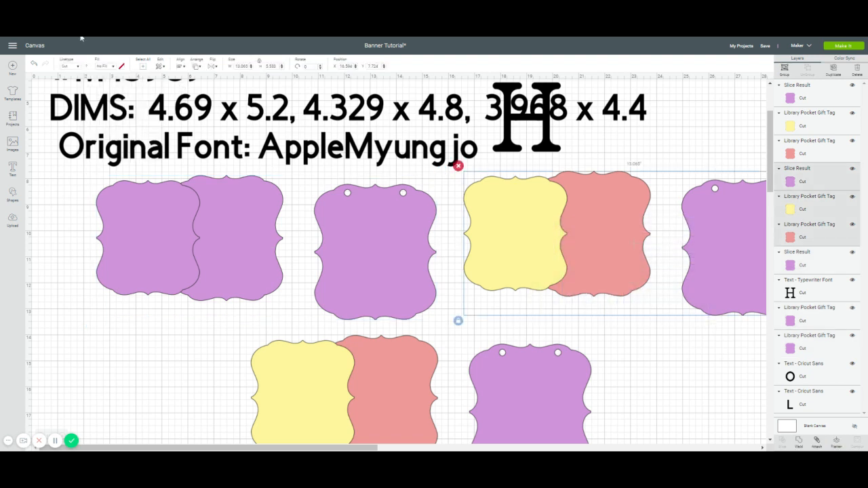
{"action": "left_click", "coordinate": [87, 67]}
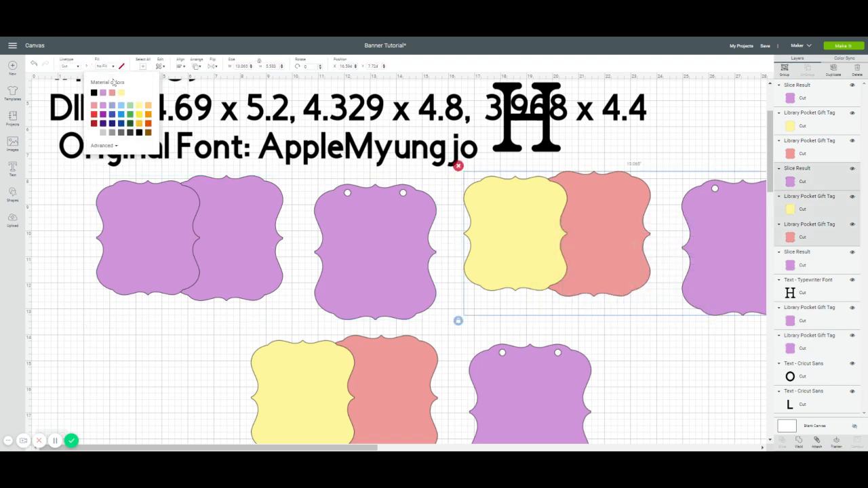
{"action": "left_click", "coordinate": [122, 95]}
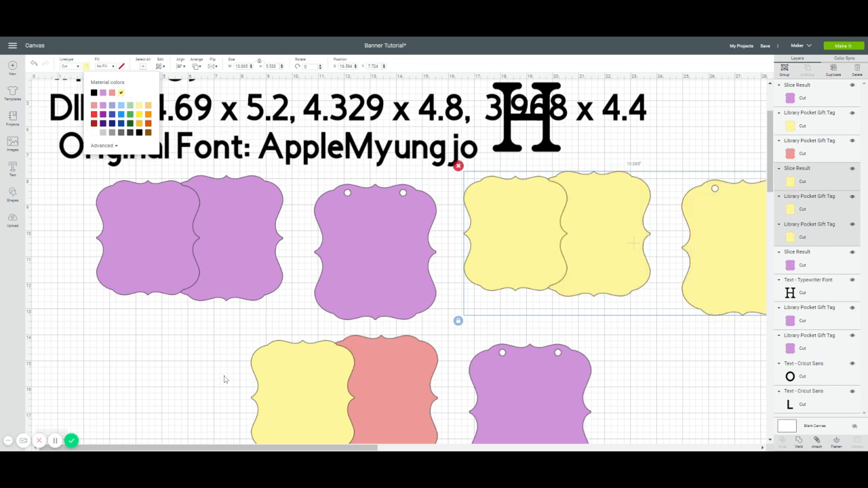
Step: Recolor all three tags of the lower set with the light red material color and deselect them
{"action": "left_click_drag", "start_coordinate": [224, 377], "coordinate": [541, 392]}
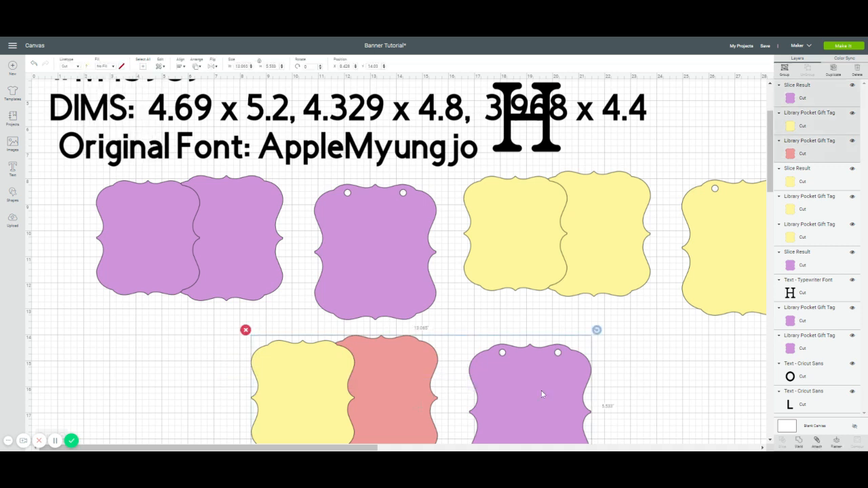
{"action": "left_click", "coordinate": [87, 67]}
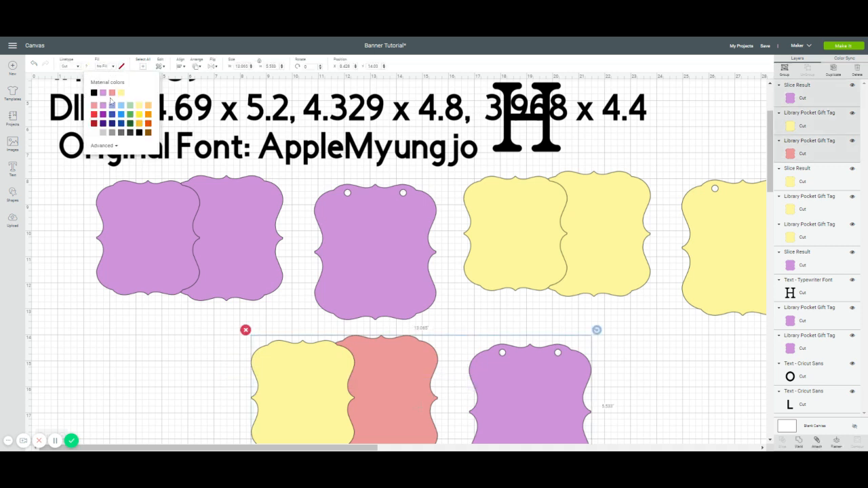
{"action": "left_click", "coordinate": [112, 95]}
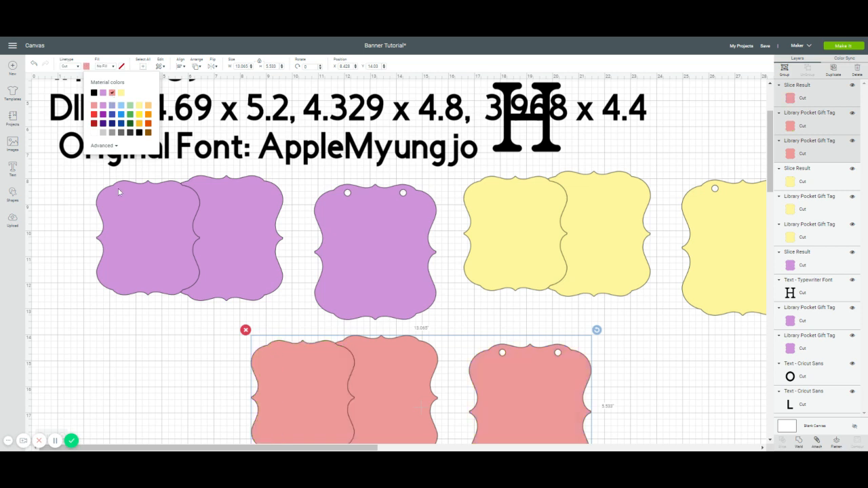
{"action": "left_click", "coordinate": [164, 333]}
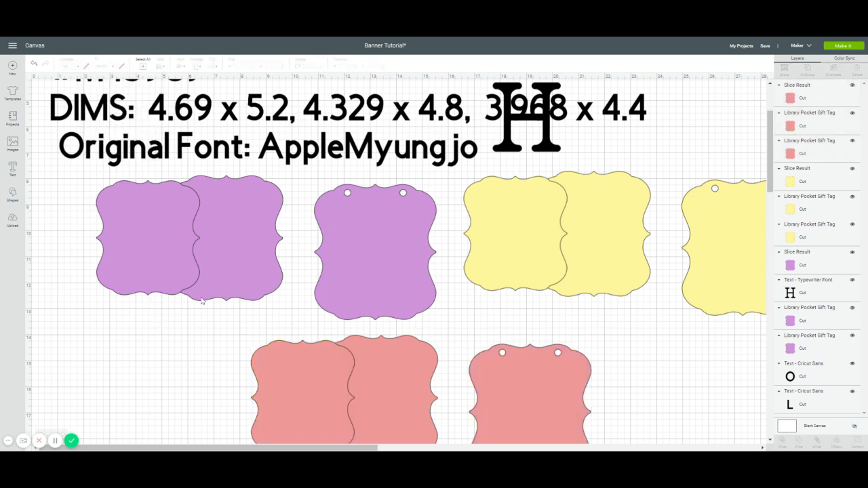
Step: Move the letter H to the empty area below all the tags and change its text to HAPPY
{"action": "scroll", "coordinate": [190, 312], "scroll_direction": "up", "scroll_amount": 4}
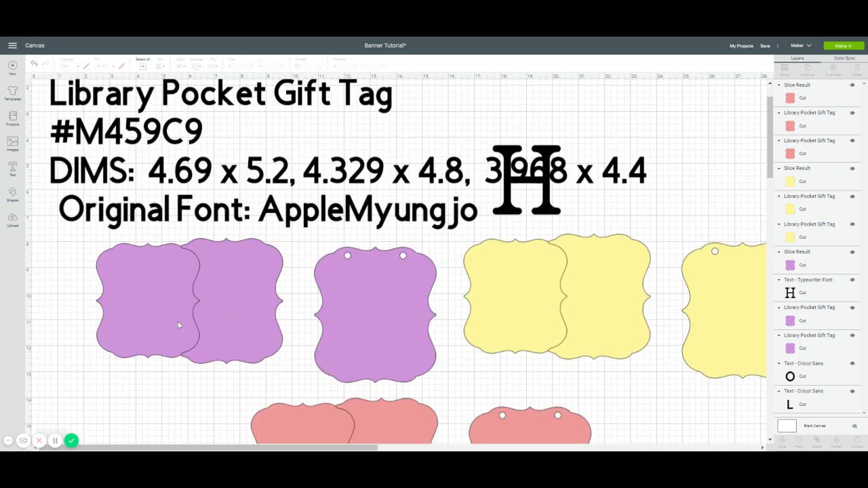
{"action": "left_click_drag", "start_coordinate": [508, 193], "coordinate": [502, 198]}
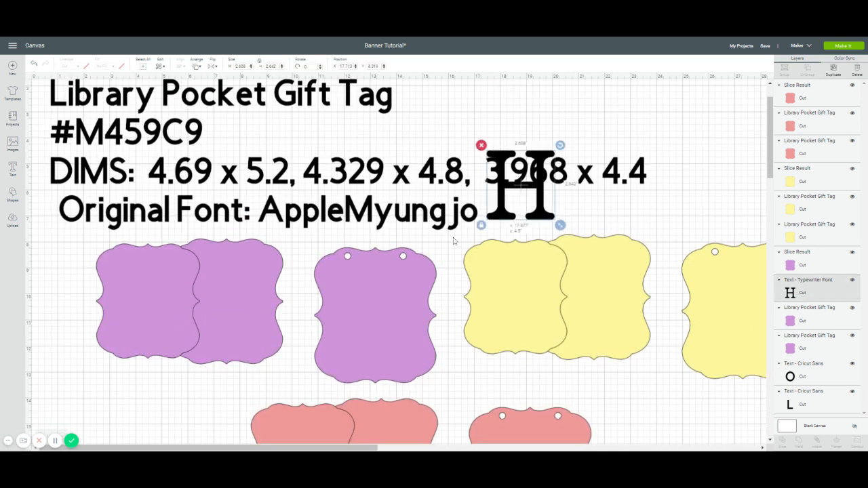
{"action": "left_click_drag", "start_coordinate": [454, 241], "coordinate": [218, 394]}
{"action": "scroll", "coordinate": [168, 392], "scroll_direction": "down", "scroll_amount": 5}
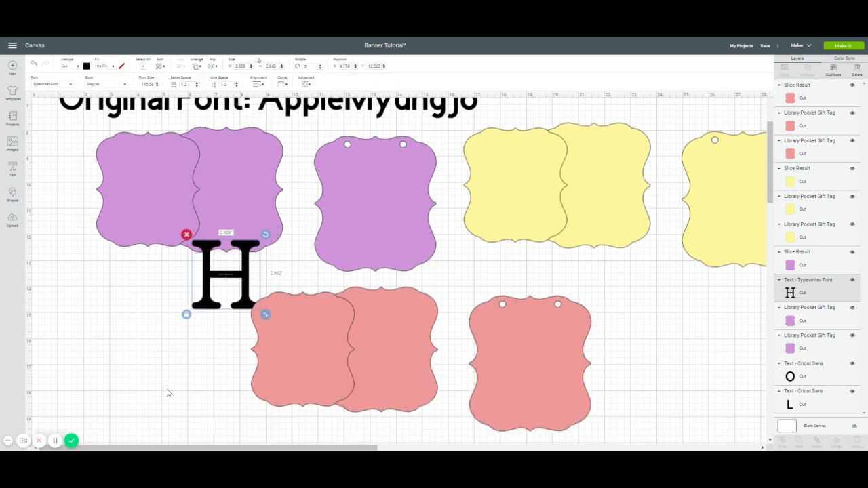
{"action": "scroll", "coordinate": [168, 392], "scroll_direction": "down", "scroll_amount": 1}
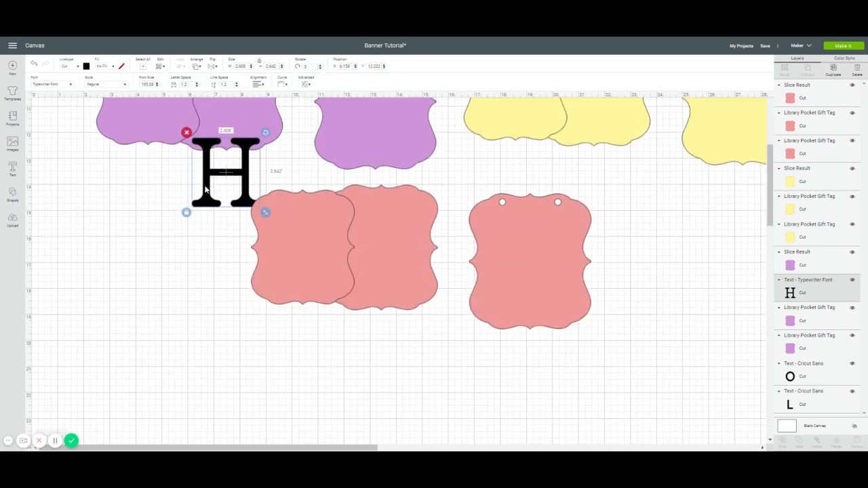
{"action": "left_click_drag", "start_coordinate": [207, 191], "coordinate": [176, 412]}
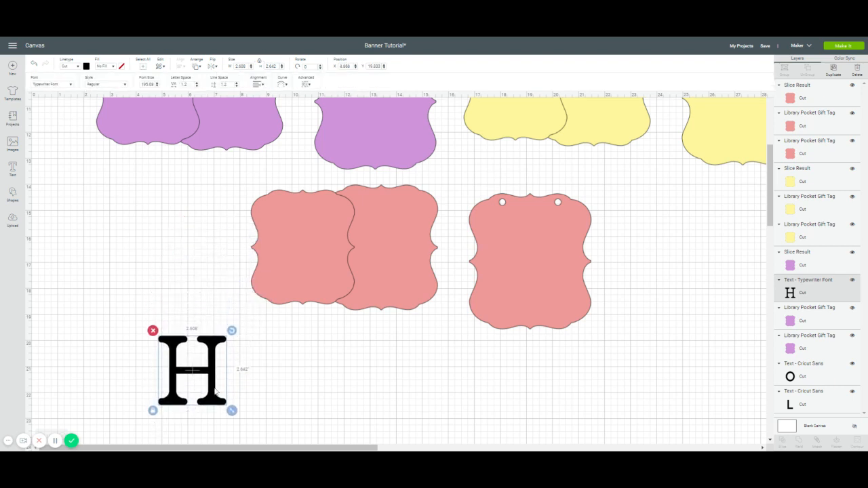
{"action": "double_click", "coordinate": [216, 391]}
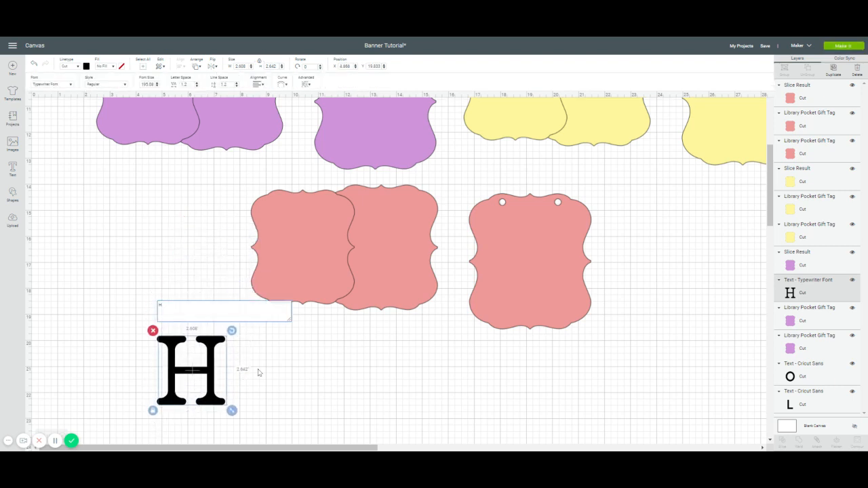
{"action": "type", "text": "APPY"}
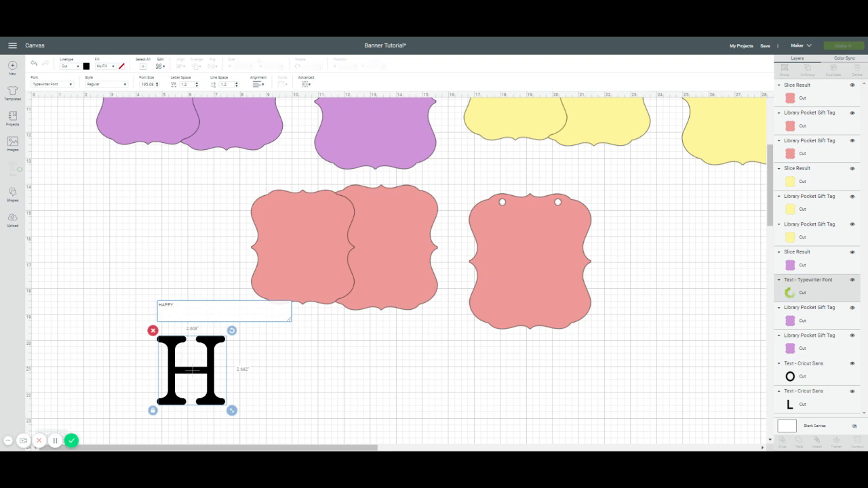
Step: Extend the text to read HAPPY BIRTHDAY and shift the whole phrase toward the start of the horizontal ruler
{"action": "type", "text": " BIRT"}
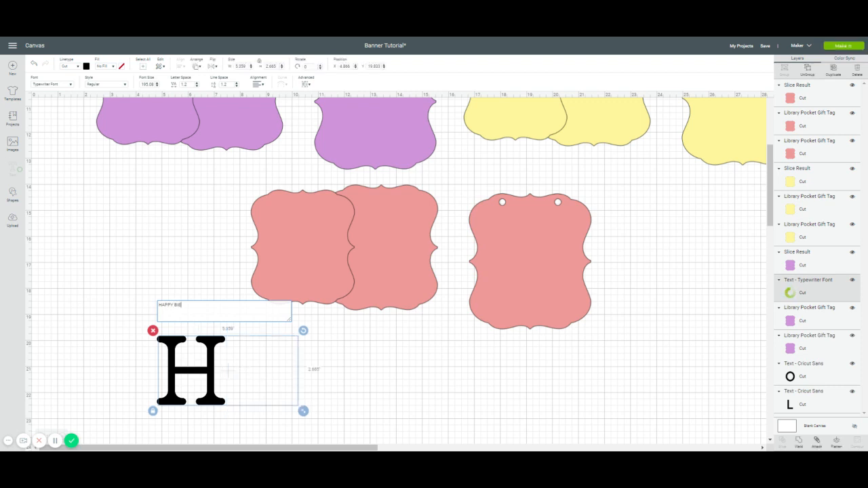
{"action": "type", "text": "HDAY"}
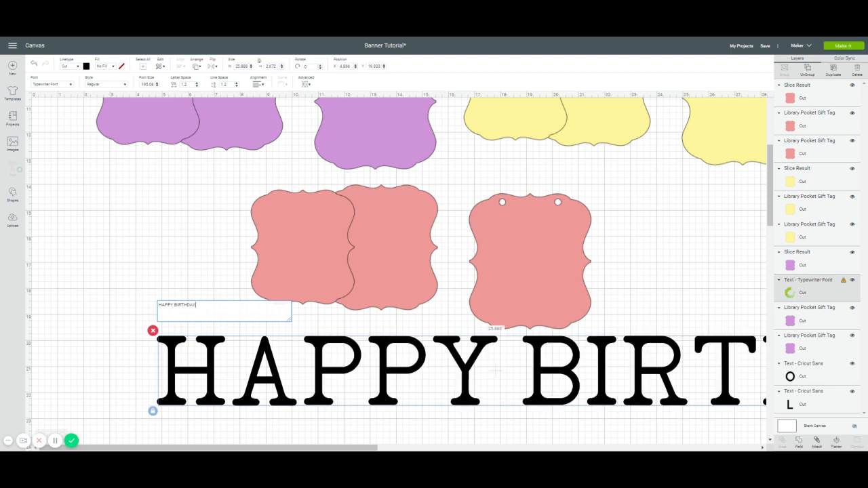
{"action": "left_click_drag", "start_coordinate": [466, 380], "coordinate": [284, 378]}
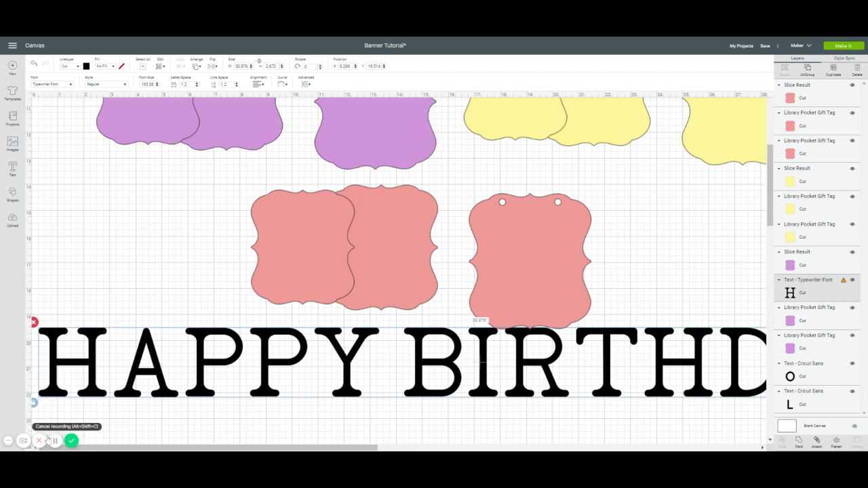
Step: Move the HAPPY BIRTHDAY text into the empty area clear of the light red tags and ungroup it into individual letters
{"action": "left_click", "coordinate": [10, 443]}
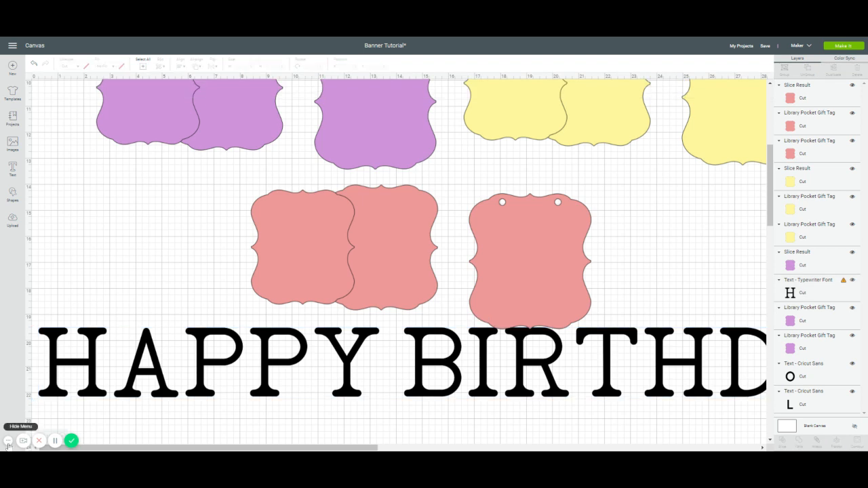
{"action": "left_click", "coordinate": [8, 443]}
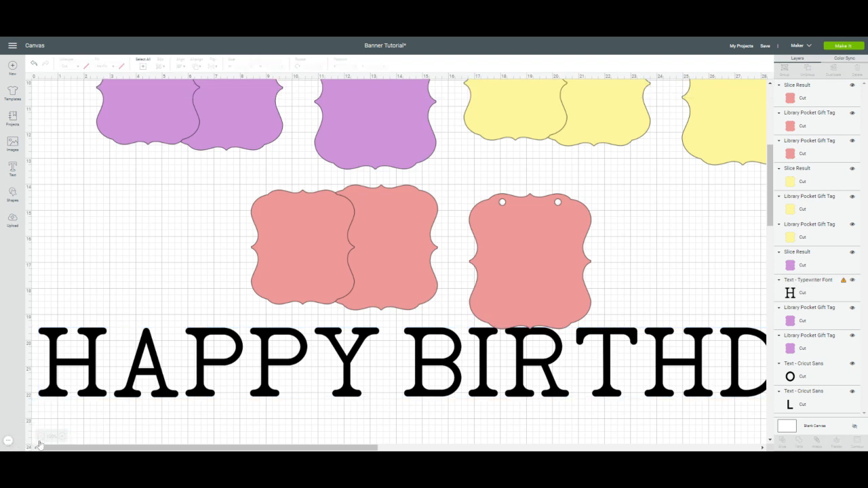
{"action": "left_click", "coordinate": [41, 438]}
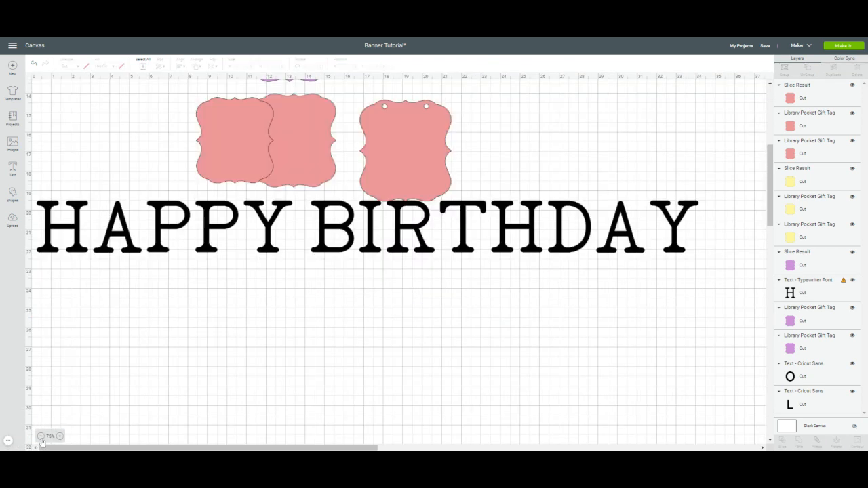
{"action": "left_click", "coordinate": [40, 437]}
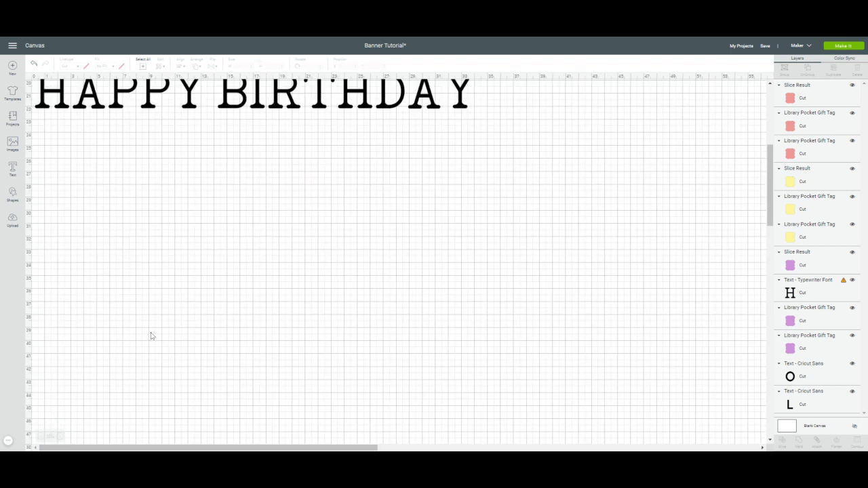
{"action": "scroll", "coordinate": [151, 336], "scroll_direction": "up", "scroll_amount": 2}
{"action": "scroll", "coordinate": [150, 336], "scroll_direction": "up", "scroll_amount": 2}
{"action": "scroll", "coordinate": [151, 335], "scroll_direction": "up", "scroll_amount": 2}
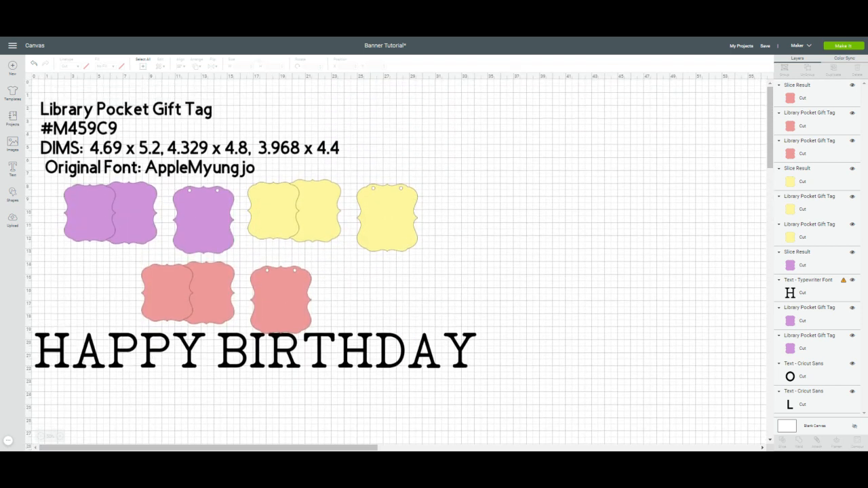
{"action": "left_click_drag", "start_coordinate": [200, 357], "coordinate": [221, 354]}
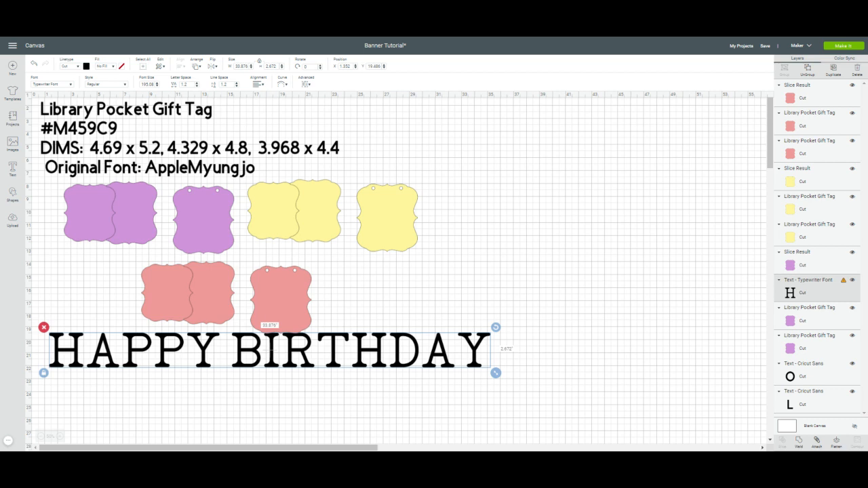
{"action": "left_click", "coordinate": [352, 249]}
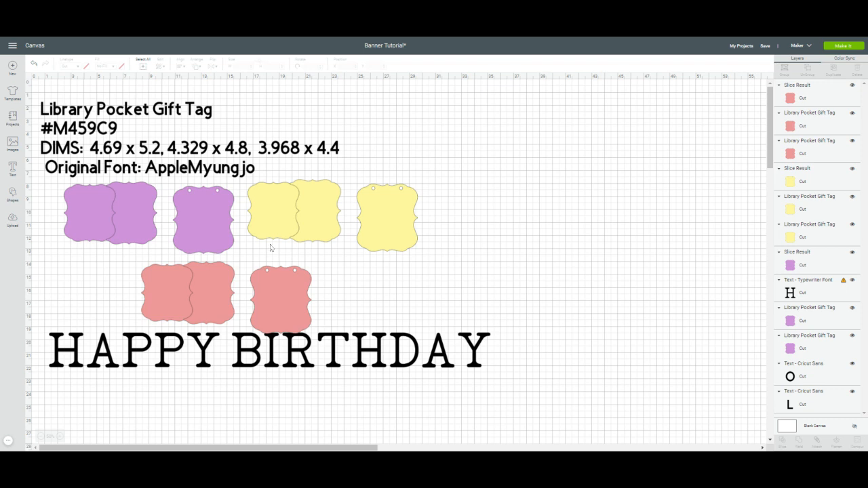
{"action": "left_click", "coordinate": [305, 360]}
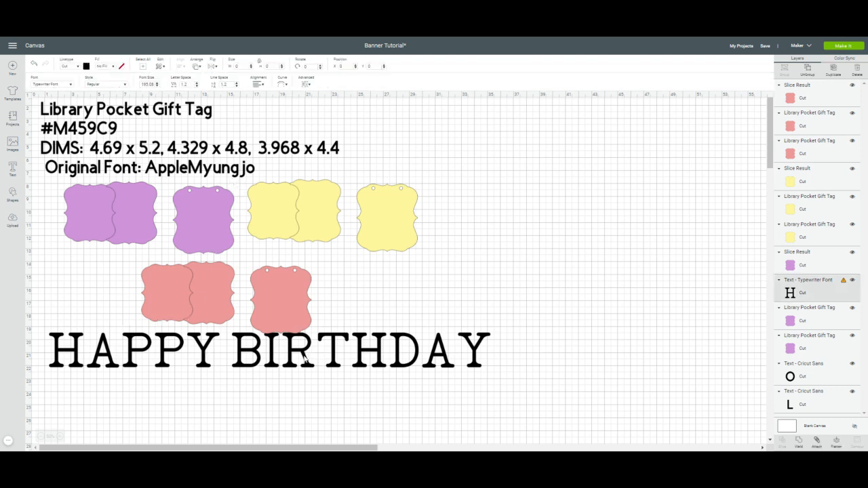
{"action": "left_click_drag", "start_coordinate": [308, 358], "coordinate": [372, 410]}
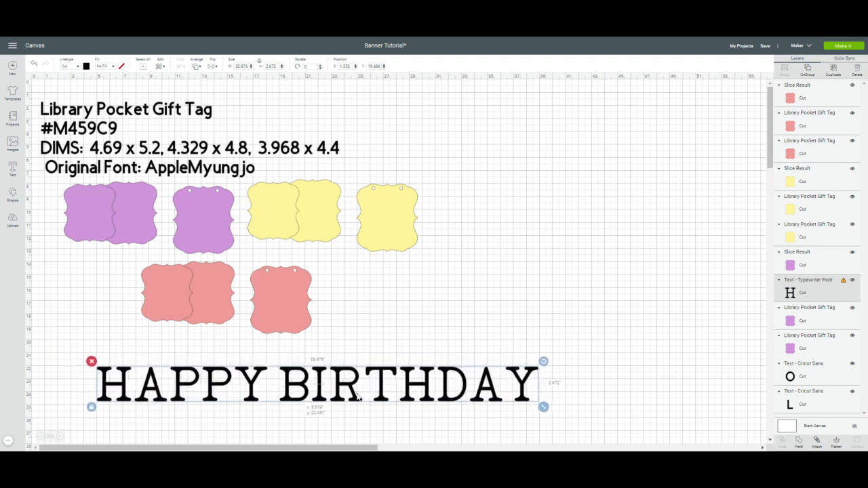
{"action": "left_click", "coordinate": [808, 68]}
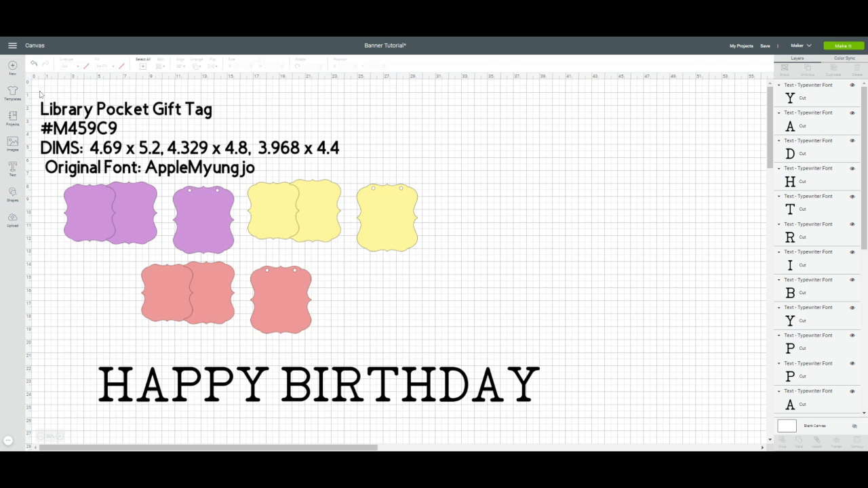
Step: Delete the notes text above the tags and save the project as a new copy named Banner Tutorial - HB
{"action": "left_click_drag", "start_coordinate": [38, 89], "coordinate": [347, 182]}
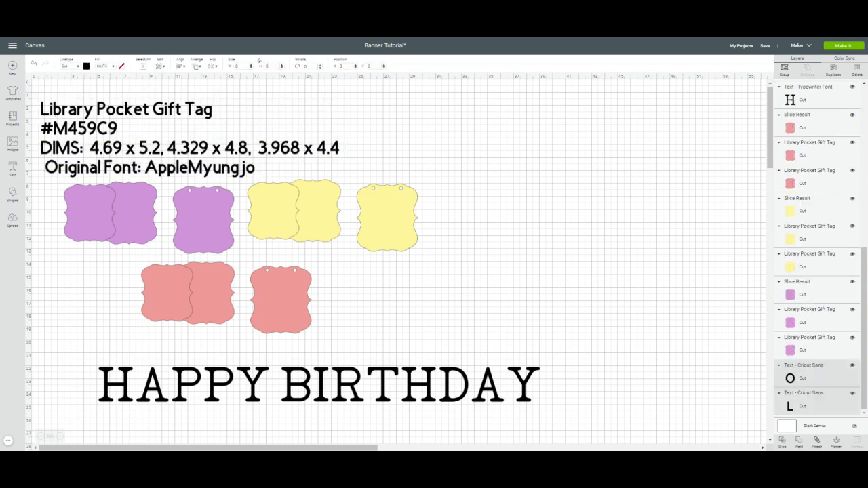
{"action": "key", "text": "Delete"}
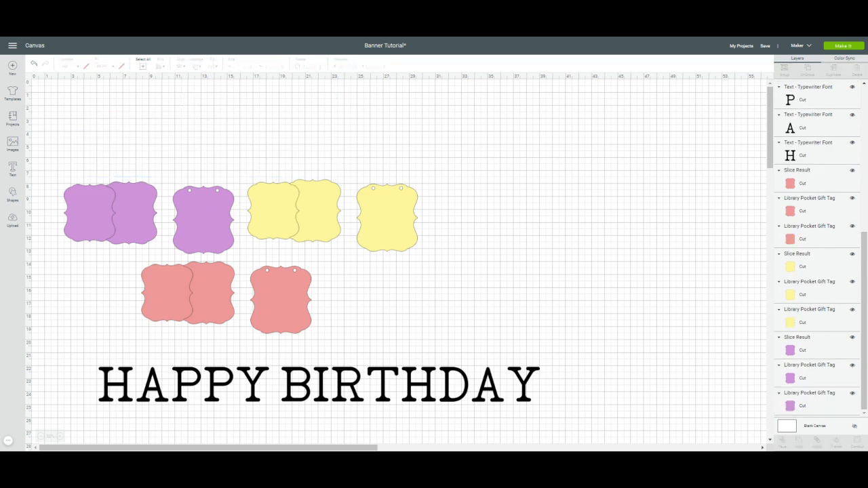
{"action": "left_click", "coordinate": [766, 46]}
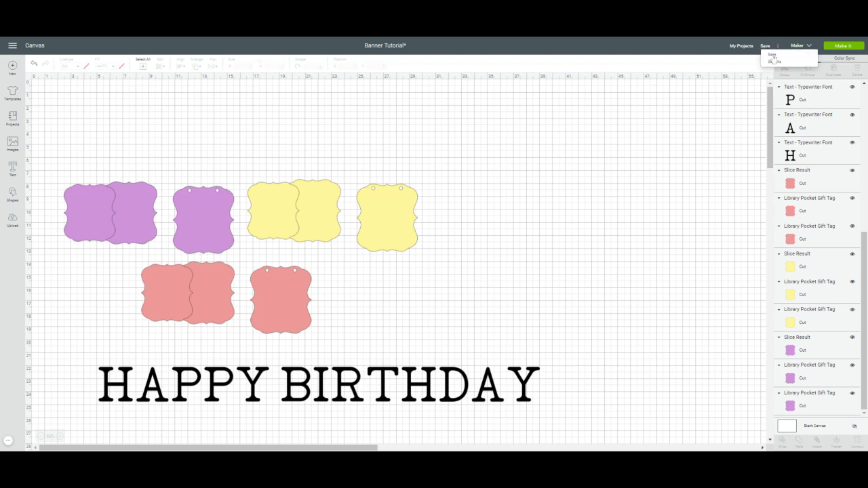
{"action": "left_click", "coordinate": [775, 62]}
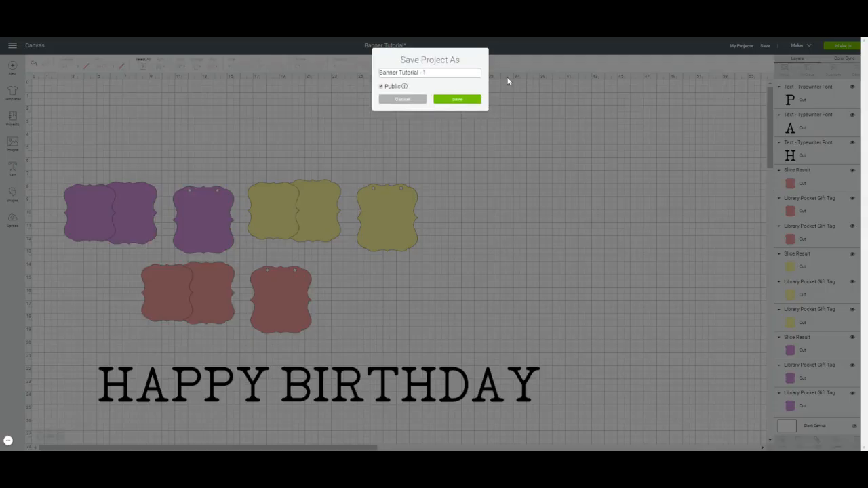
{"action": "type", "text": "HB"}
{"action": "left_click", "coordinate": [458, 102]}
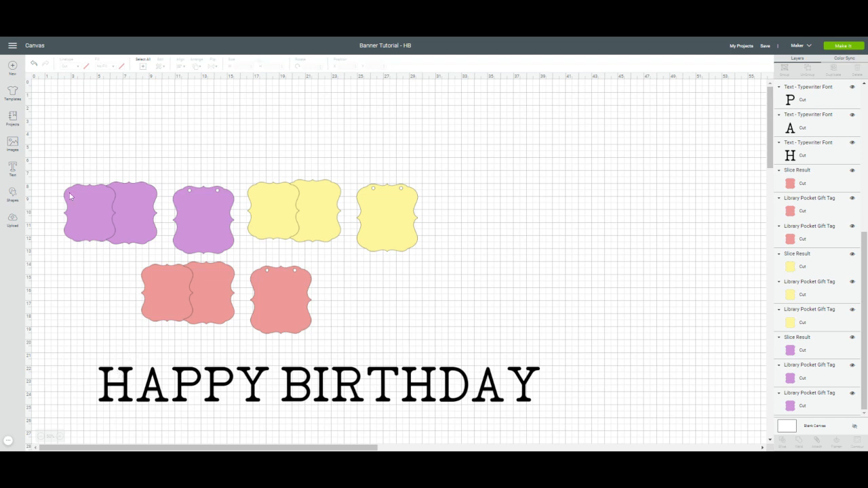
Step: Delete all the purple, yellow and light red tags and send only the letters to cutting on a 12" x 12" mat
{"action": "left_click_drag", "start_coordinate": [45, 151], "coordinate": [413, 331]}
{"action": "key", "text": "Delete"}
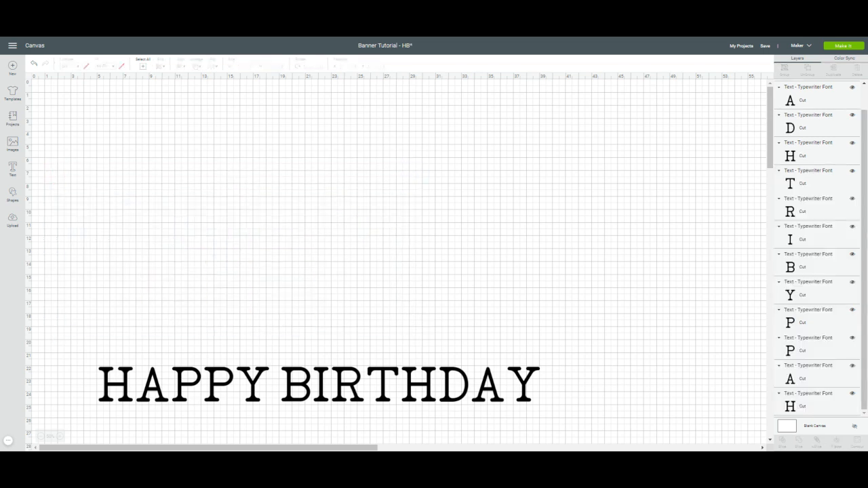
{"action": "left_click", "coordinate": [838, 48]}
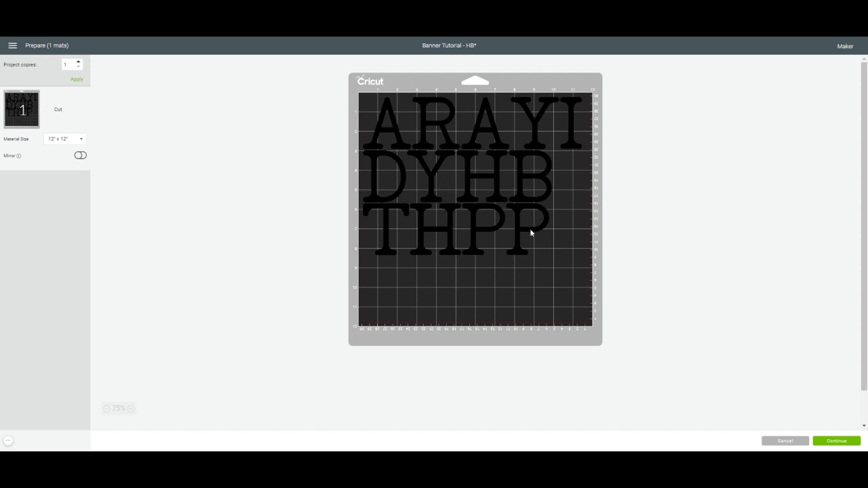
{"action": "left_click", "coordinate": [822, 444]}
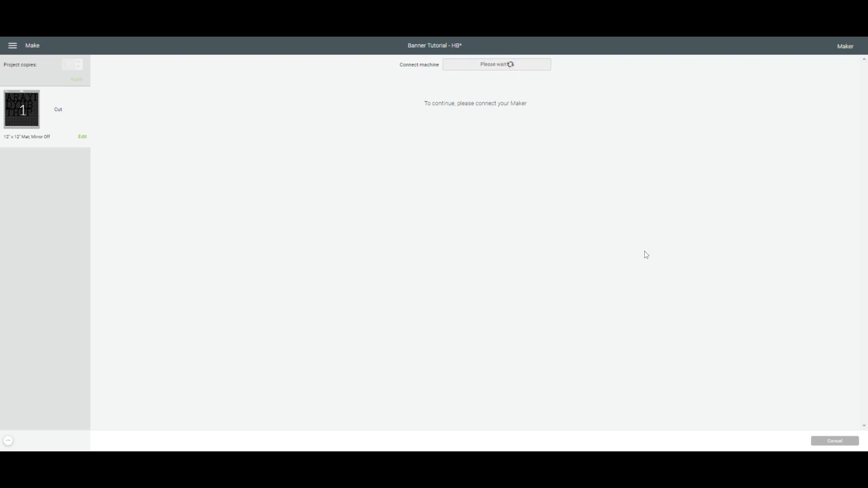
Step: Cancel the letter cut, return to the canvas and undo the deletion of the tags
{"action": "left_click", "coordinate": [821, 445]}
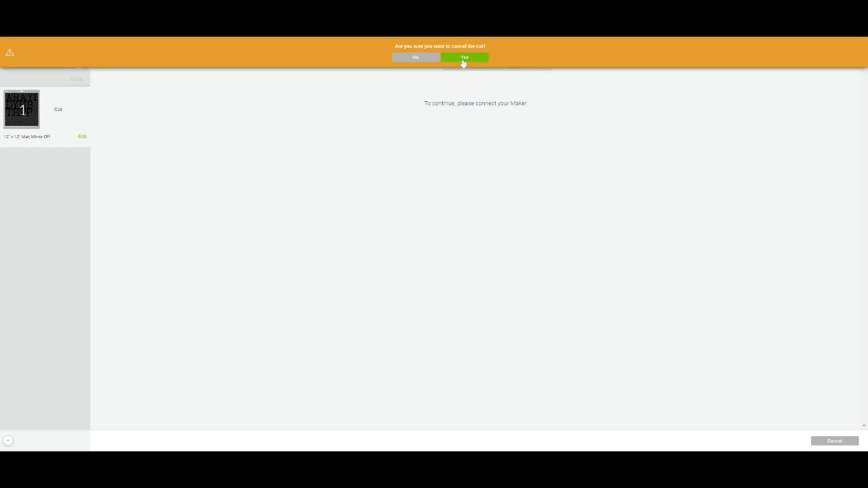
{"action": "left_click", "coordinate": [464, 58]}
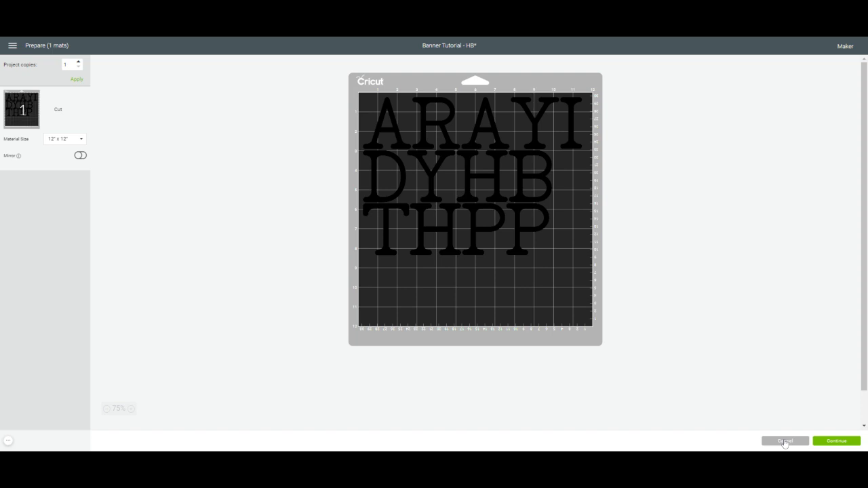
{"action": "left_click", "coordinate": [785, 442]}
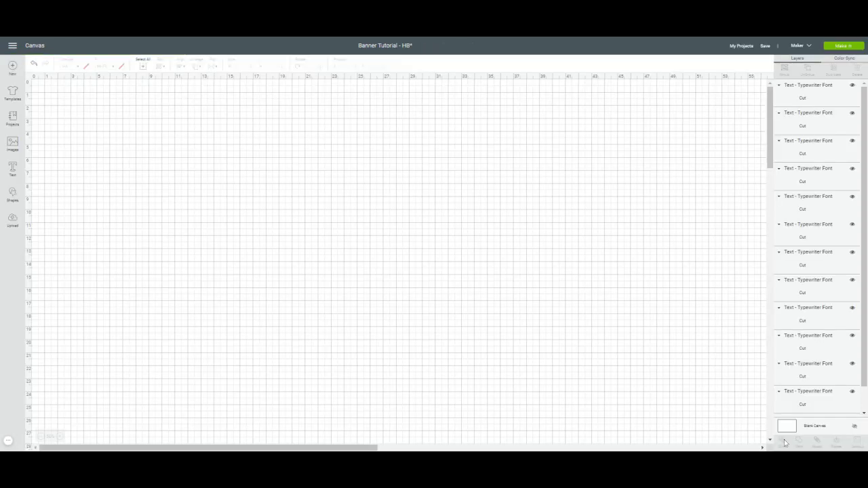
{"action": "left_click", "coordinate": [34, 65]}
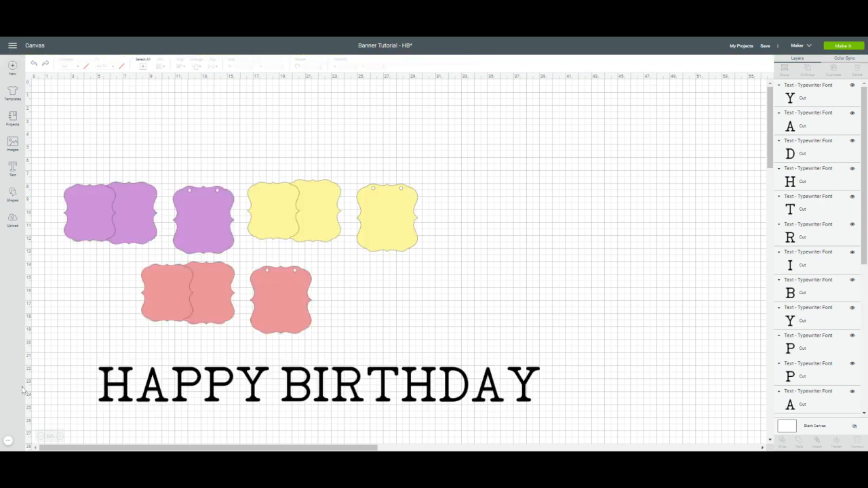
Step: Delete all the HAPPY BIRTHDAY letters, prepare the tags for cutting and apply 5 project copies
{"action": "left_click_drag", "start_coordinate": [87, 366], "coordinate": [561, 437]}
{"action": "key", "text": "Delete"}
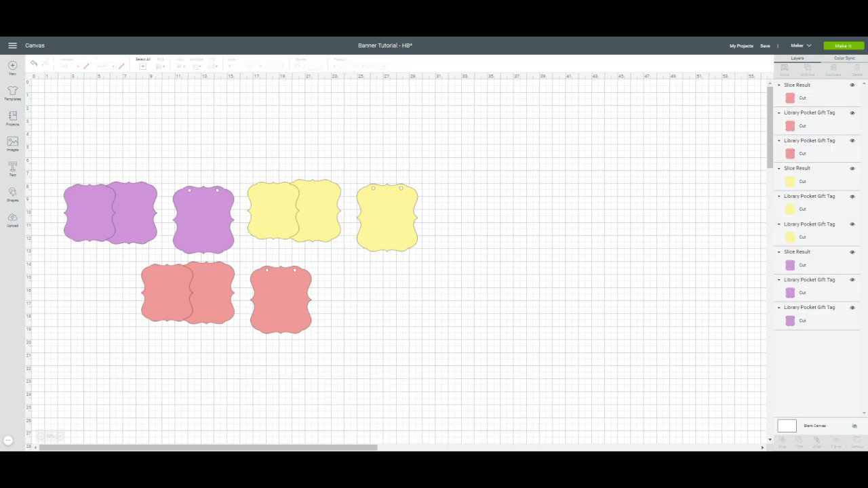
{"action": "left_click", "coordinate": [846, 46]}
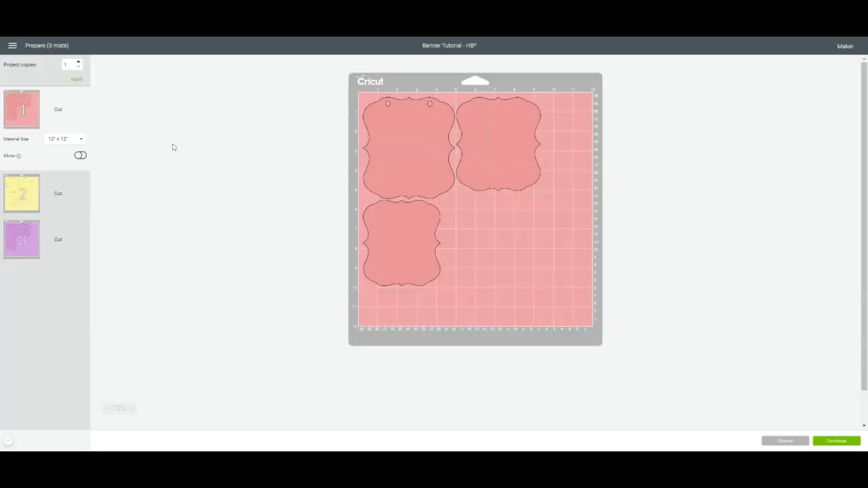
{"action": "double_click", "coordinate": [66, 65]}
{"action": "type", "text": "5"}
{"action": "left_click", "coordinate": [78, 80]}
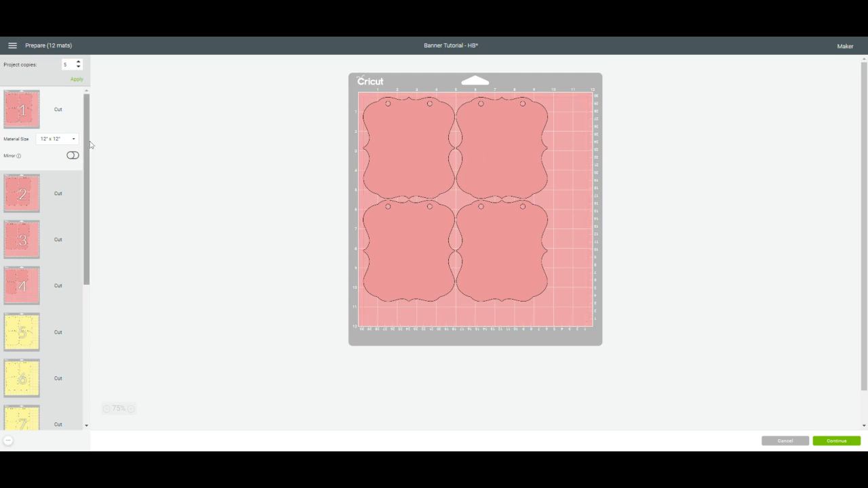
Step: Review the tag layouts on the second and third light red mats and look through the remaining mats
{"action": "left_click", "coordinate": [5, 196]}
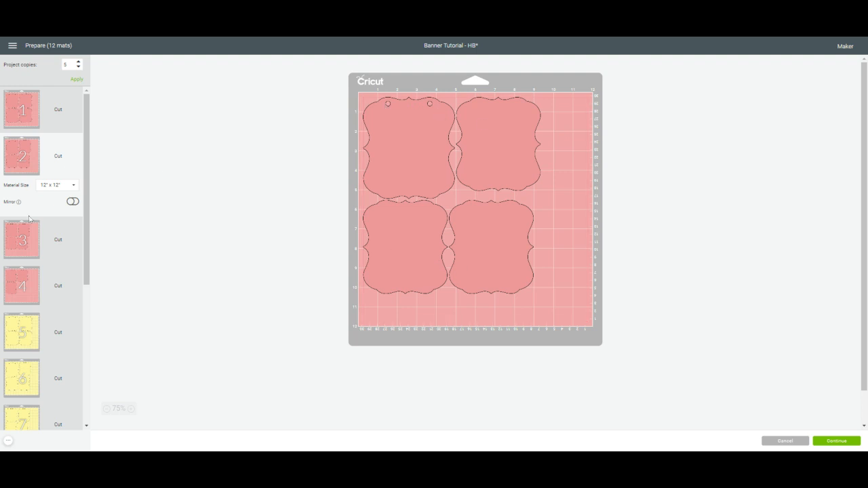
{"action": "left_click", "coordinate": [28, 229]}
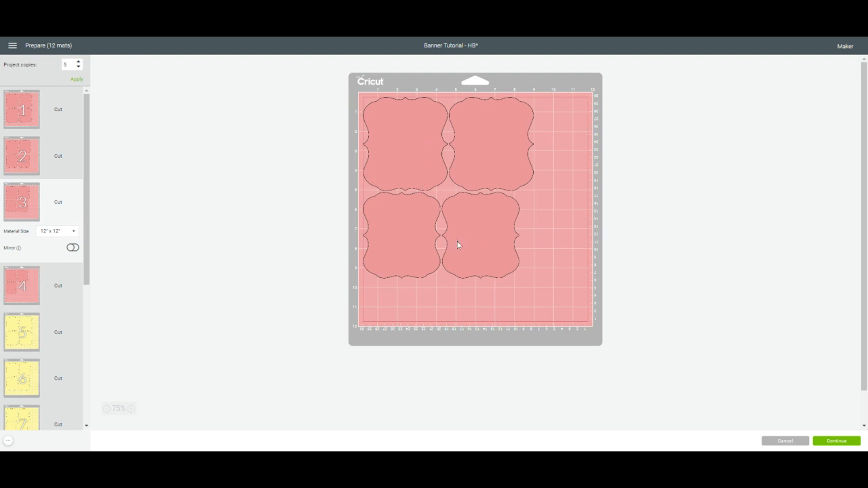
{"action": "left_click_drag", "start_coordinate": [88, 207], "coordinate": [71, 393]}
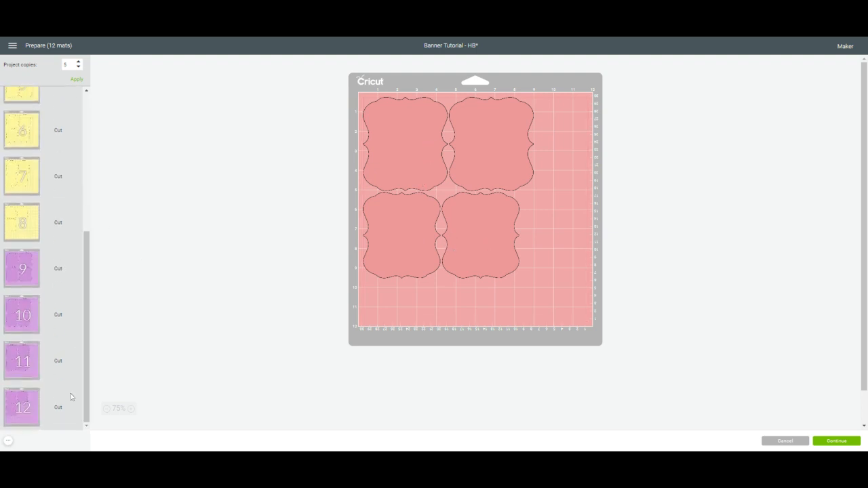